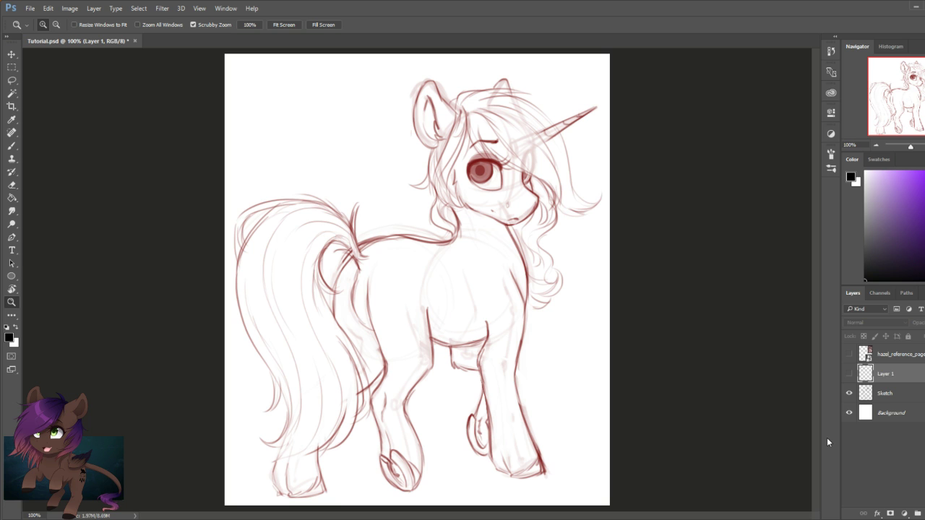
- Lower the opacity of the Sketch layer so the pony drawing becomes a faint guide for inking
click(916, 393)
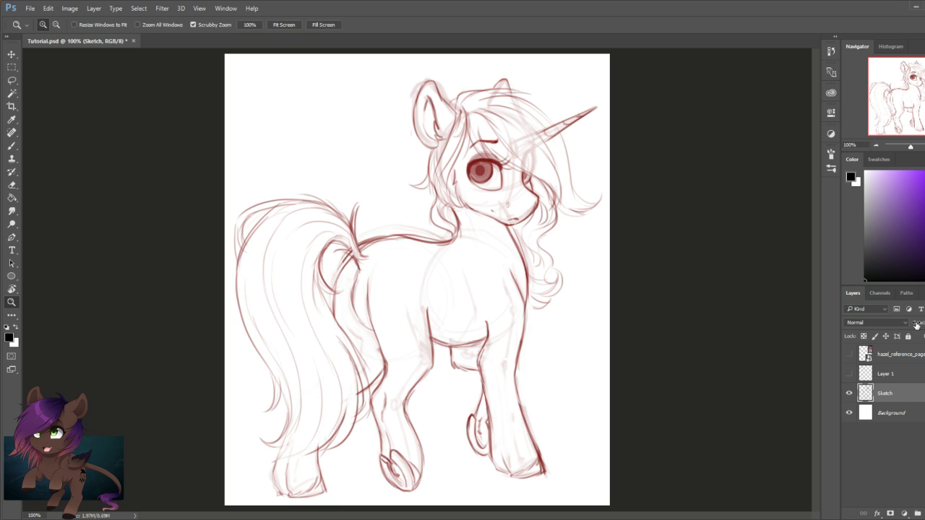
drag(903, 325, 887, 328)
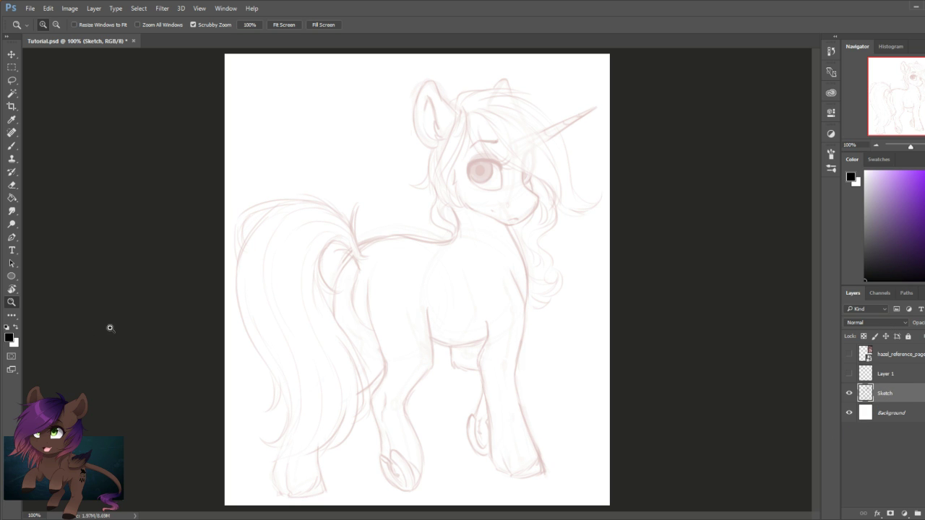
- Set up the Brush tool with the hard round 40 px preset that has tapered stroke ends
drag(521, 144, 549, 233)
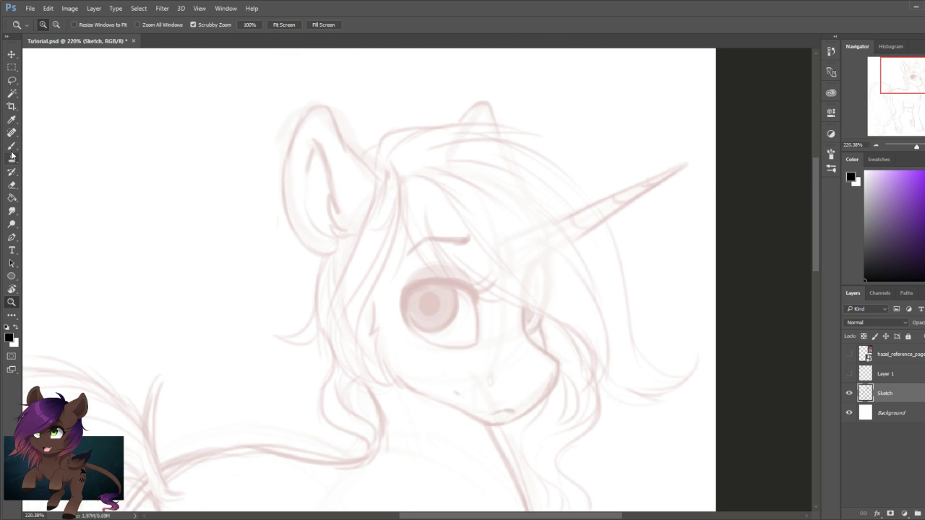
click(12, 145)
click(831, 168)
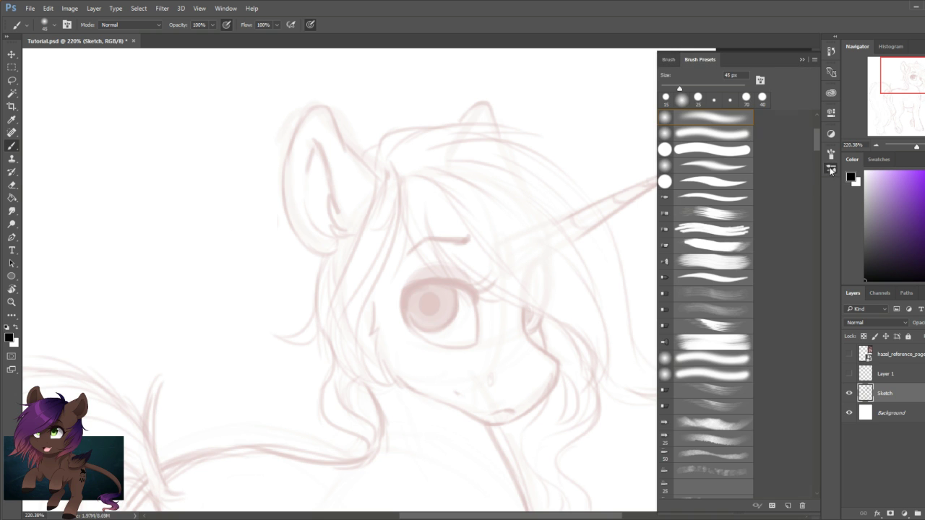
drag(817, 150, 814, 129)
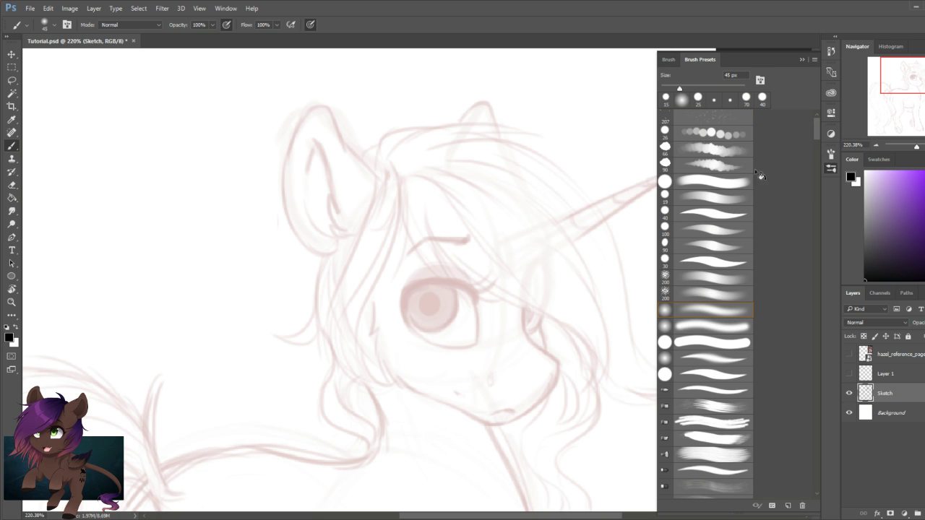
click(721, 215)
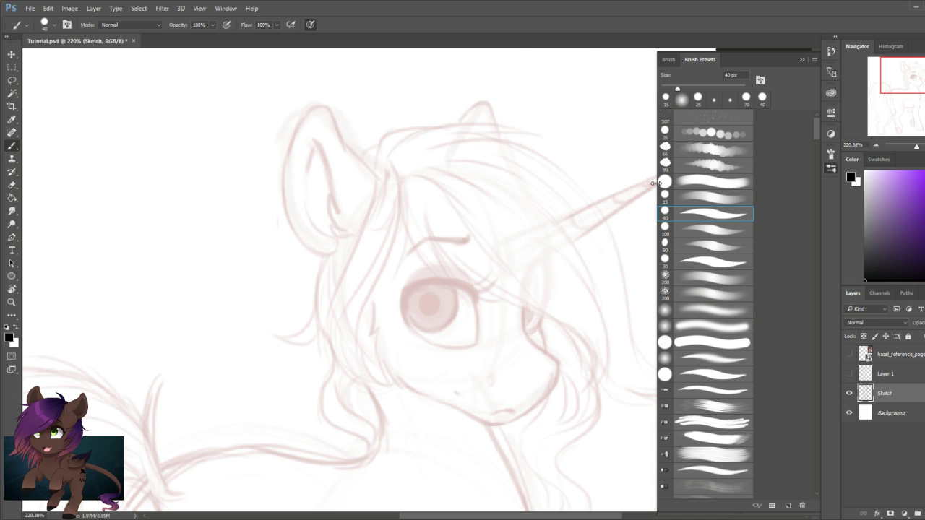
click(801, 60)
- Draw vertical black test strokes on the empty canvas beside the head, reducing the brush from 8 to 4 px for thinner lines
drag(520, 219, 679, 207)
key(ctrl+minus)
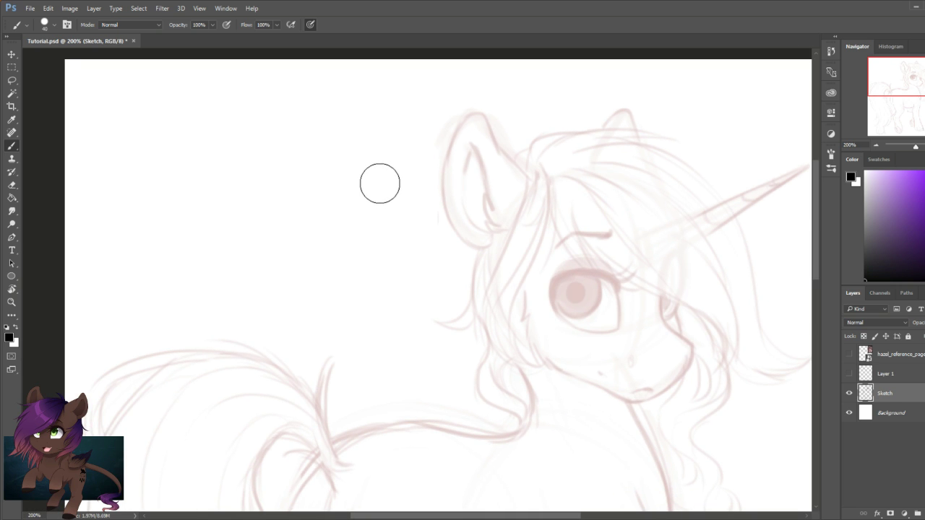
drag(383, 99, 395, 232)
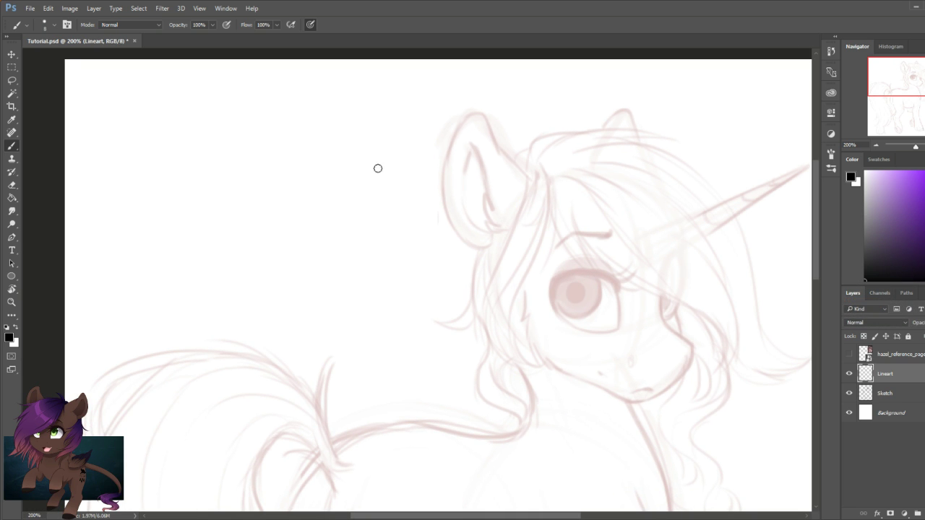
drag(380, 107, 381, 303)
key(ctrl+z)
drag(348, 112, 351, 304)
drag(317, 125, 316, 291)
drag(293, 106, 297, 250)
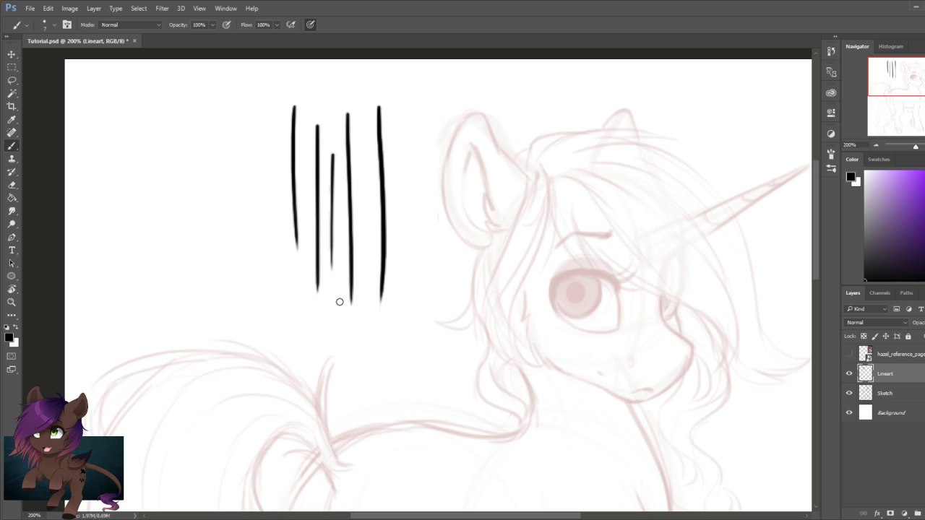
drag(403, 162, 396, 330)
drag(412, 128, 409, 310)
drag(418, 108, 424, 307)
mouse_move(269, 149)
mouse_down()
mouse_move(271, 270)
mouse_move(253, 290)
mouse_up()
drag(237, 170, 237, 281)
drag(223, 198, 226, 274)
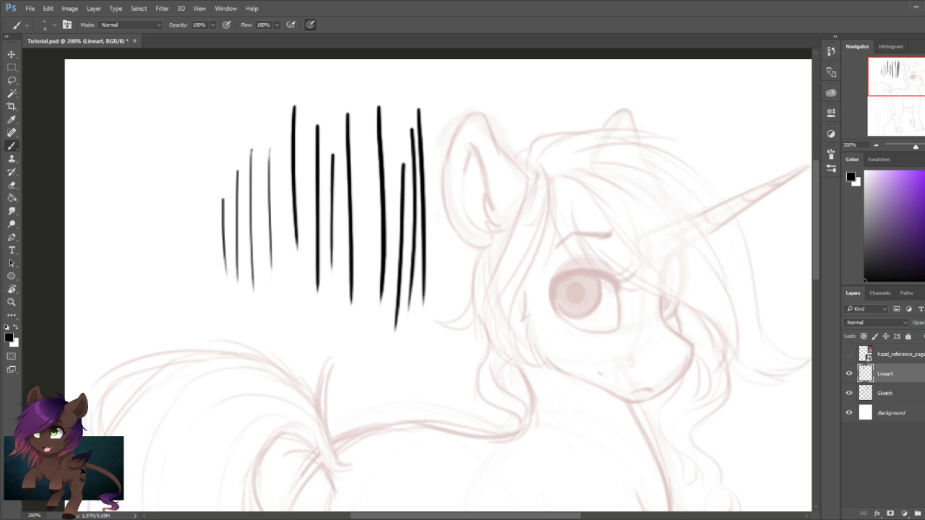
- Discard the test strokes and set up an empty layer named Lineart above the sketch
key(Delete)
key(ctrl+shift+alt+n)
double_click(887, 373)
key(Return)
- Try long curved practice strokes with the Brush on the empty canvas beside the ear, then undo them
click(11, 302)
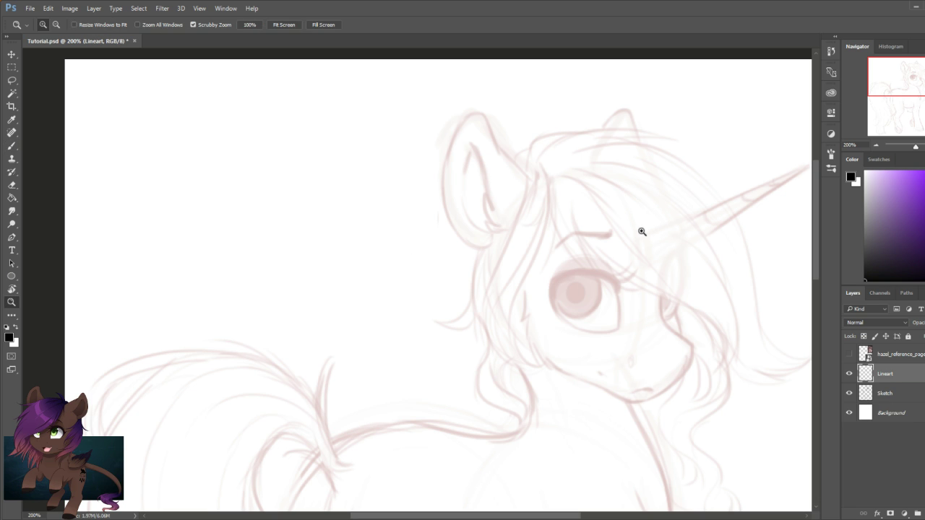
click(656, 223)
key(space)
drag(518, 161, 541, 238)
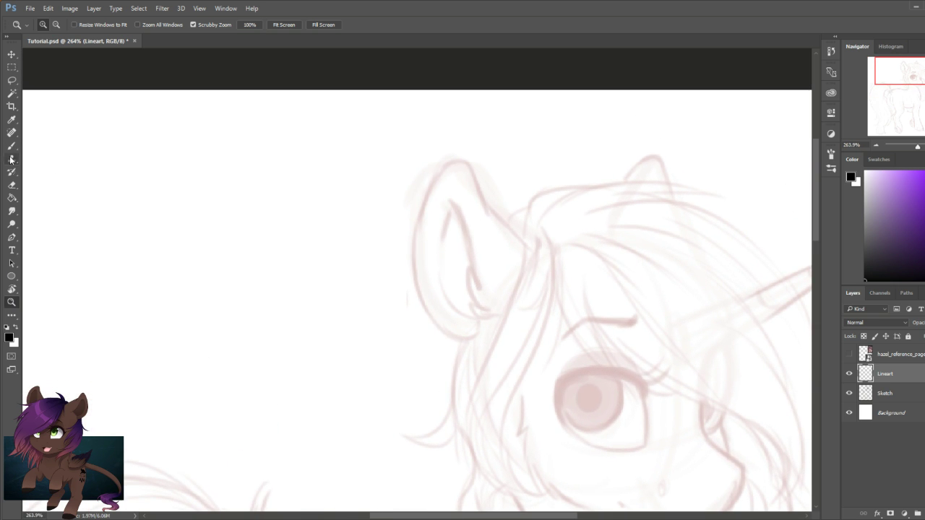
key(b)
drag(263, 153, 177, 276)
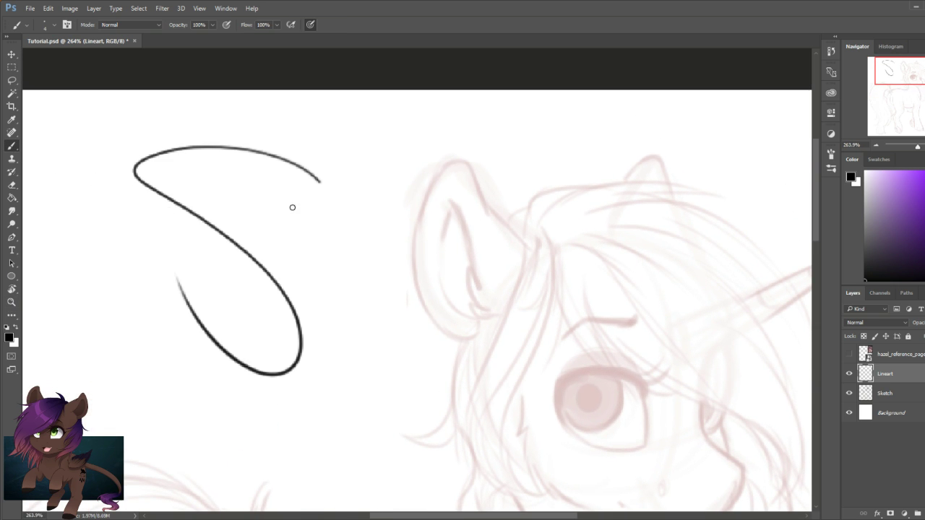
key(ctrl+z)
drag(379, 386, 196, 109)
drag(328, 394, 136, 106)
drag(290, 377, 219, 261)
key(ctrl+alt+z)
key(ctrl+alt+z)
key(ctrl+alt+z)
key(ctrl+alt+z)
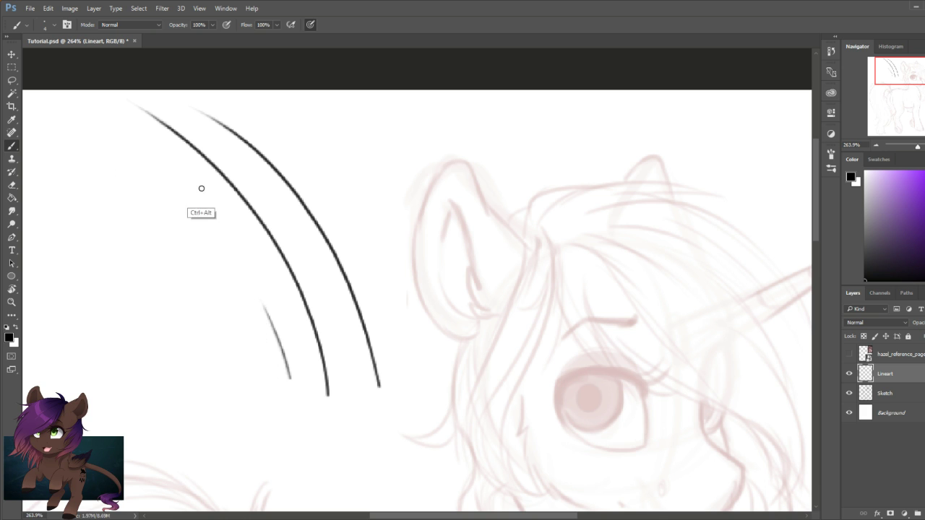
- Ink the near ear's tip and upper outer edge over the sketch, redrawing strokes until the curve is smooth
drag(489, 217, 469, 165)
drag(486, 214, 494, 224)
key(ctrl+z)
key(ctrl+z)
drag(467, 168, 427, 197)
key(ctrl+z)
mouse_move(467, 168)
mouse_down()
mouse_move(424, 211)
mouse_move(414, 256)
mouse_up()
key(ctrl+z)
drag(428, 202, 420, 296)
key(ctrl+z)
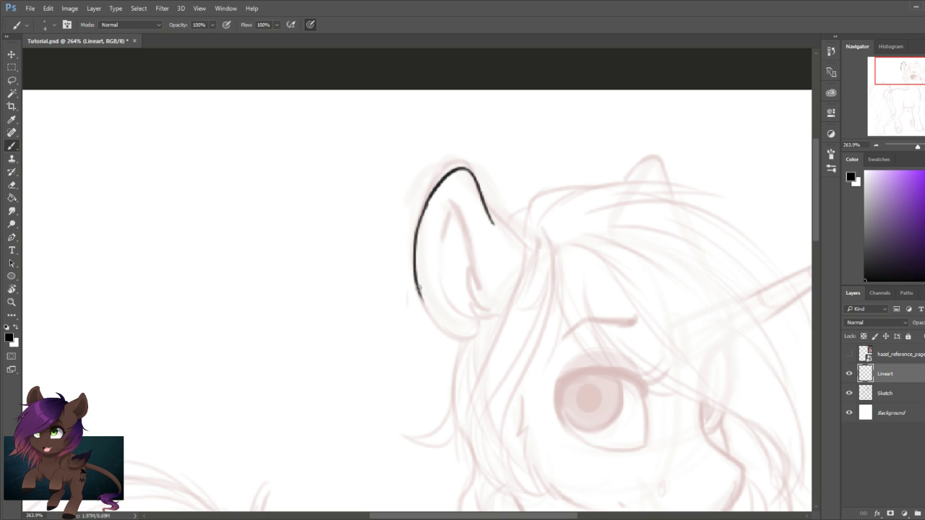
- Ink the near ear's lower outer curve down to its rounded base, undoing and redrawing uneven strokes
key(ctrl+z)
mouse_move(428, 206)
mouse_down()
mouse_move(438, 315)
mouse_move(453, 337)
mouse_move(427, 305)
mouse_move(453, 340)
mouse_up()
key(ctrl+z)
key(ctrl+z)
key(ctrl+alt+z)
mouse_move(425, 305)
mouse_down()
mouse_move(454, 334)
mouse_move(477, 336)
mouse_move(436, 325)
mouse_up()
key(ctrl+alt+z)
key(ctrl+alt+z)
key(ctrl+alt+z)
- Ink the inner ear fold from near the tip downward and start the fur tuft at its lower end
mouse_move(452, 202)
mouse_down()
mouse_move(485, 289)
mouse_move(481, 308)
mouse_up()
key(ctrl+alt+z)
key(ctrl+alt+z)
key(ctrl+alt+z)
key(ctrl+z)
key(ctrl+alt+z)
key(ctrl+alt+z)
mouse_move(471, 272)
mouse_down()
mouse_move(494, 283)
mouse_move(483, 307)
mouse_up()
key(ctrl+alt+z)
key(ctrl+z)
drag(469, 270, 494, 310)
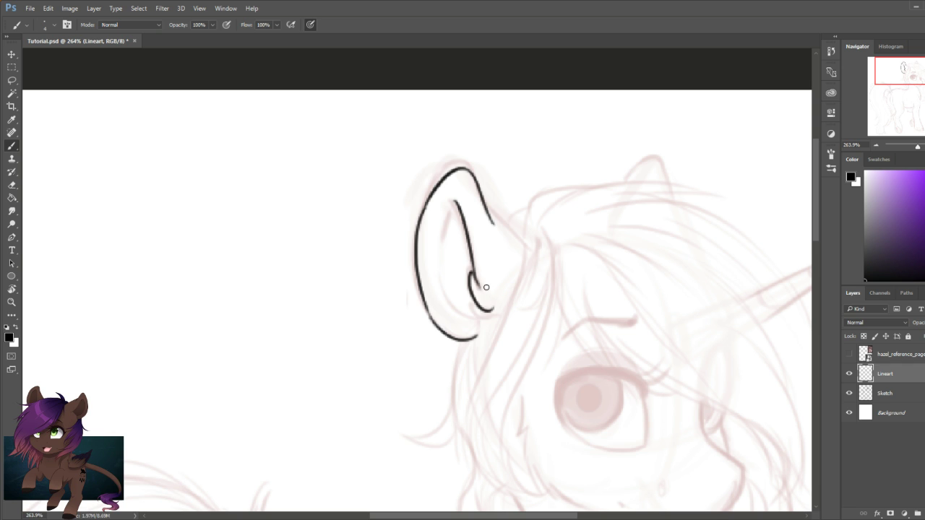
- Redraw the fur tuft inside the ear's base as several short pointed curves
key(ctrl+z)
drag(470, 269, 496, 314)
key(ctrl+z)
drag(469, 270, 495, 305)
key(ctrl+z)
mouse_move(484, 306)
mouse_down()
mouse_move(469, 301)
mouse_move(496, 316)
mouse_up()
key(ctrl+z)
key(ctrl+z)
key(ctrl+z)
key(ctrl+z)
- Set the Eraser to the same tapered hard round preset as the brush and reduce its size to 7 px
key(e)
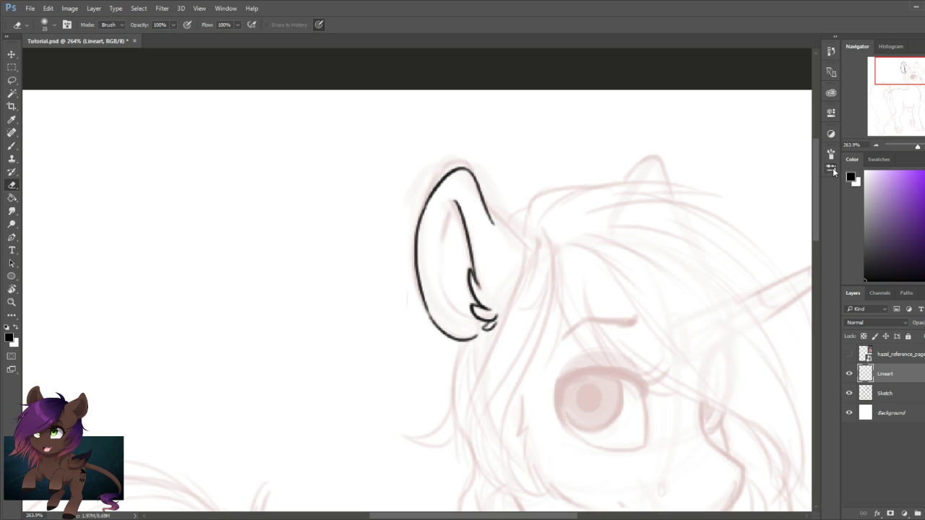
click(831, 167)
click(729, 213)
click(801, 59)
key(bracketleft)
key(bracketleft)
key(bracketleft)
key(bracketleft)
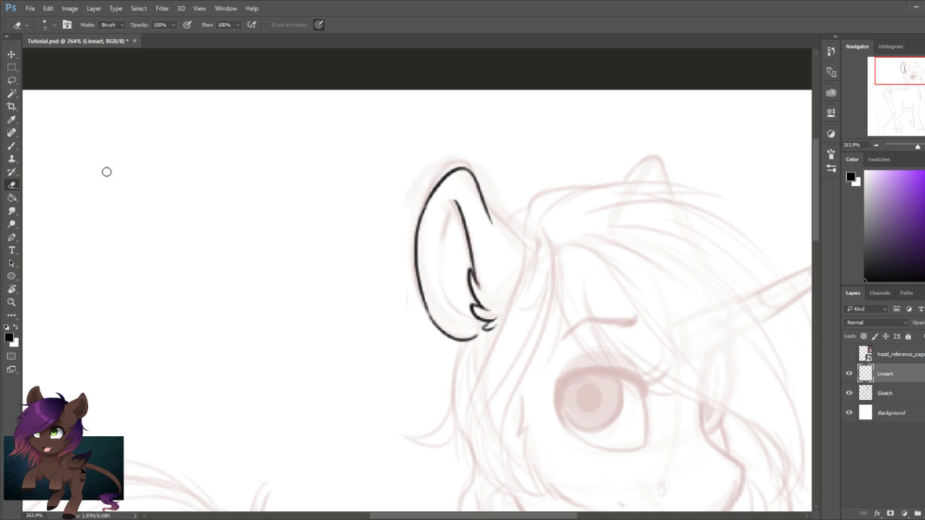
- Ink a thin line down the opposite side of the inner ear opening with a 3 px brush
click(11, 145)
key(ctrl+z)
mouse_move(445, 222)
mouse_down()
mouse_move(456, 206)
mouse_move(444, 235)
mouse_up()
key(ctrl+z)
key(ctrl+z)
key(ctrl+z)
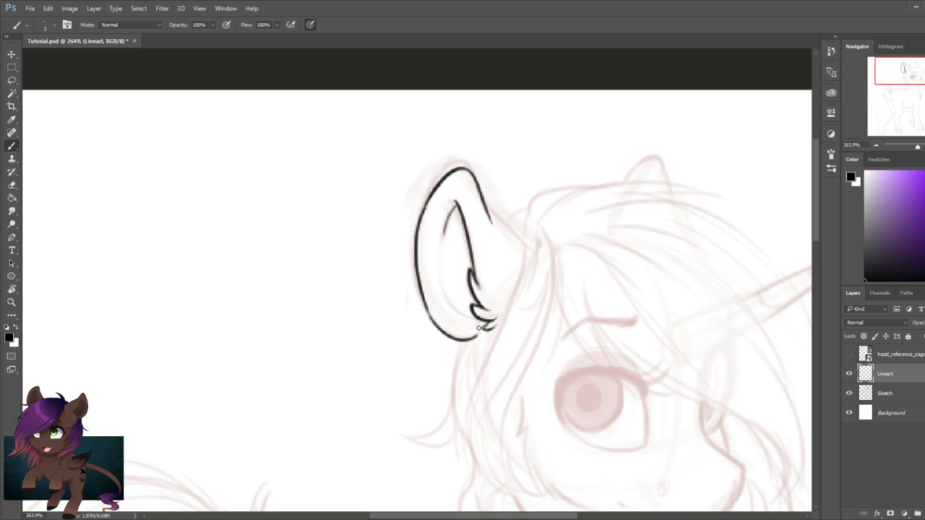
- Ink a thin curve inside the lower ear, running from the fur tuft up along the inner rim
key(ctrl+z)
drag(475, 319, 443, 291)
key(ctrl+z)
drag(476, 318, 443, 284)
mouse_move(489, 311)
mouse_down()
mouse_move(487, 252)
mouse_move(443, 256)
mouse_up()
- Extend the ear's front edge with a thin line down to where it meets the hair
drag(436, 147, 483, 193)
key(ctrl+z)
key(ctrl+z)
key(ctrl+z)
drag(444, 160, 479, 193)
scroll(508, 195, up, 2)
scroll(509, 195, left, 1)
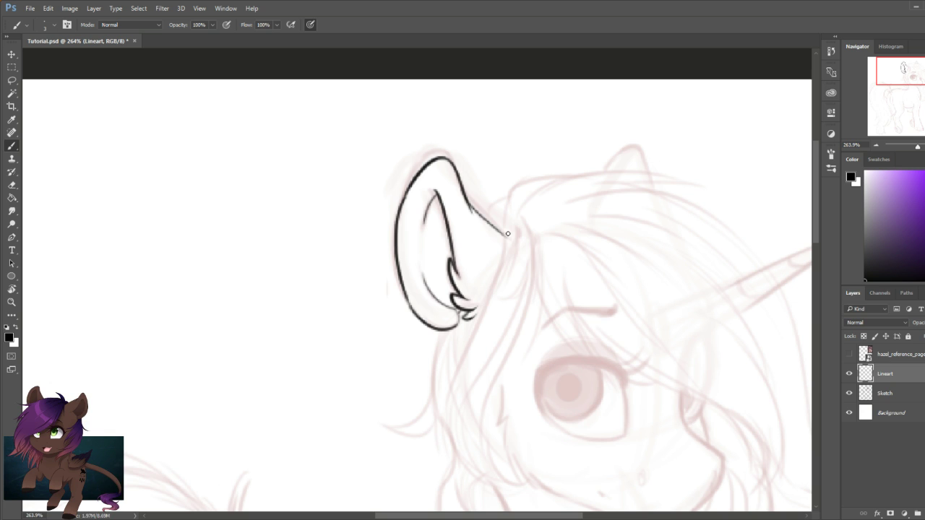
- Ink the pointed mane strands between the ear and the eye, redrawing them until they follow the sketch
scroll(540, 240, down, 4)
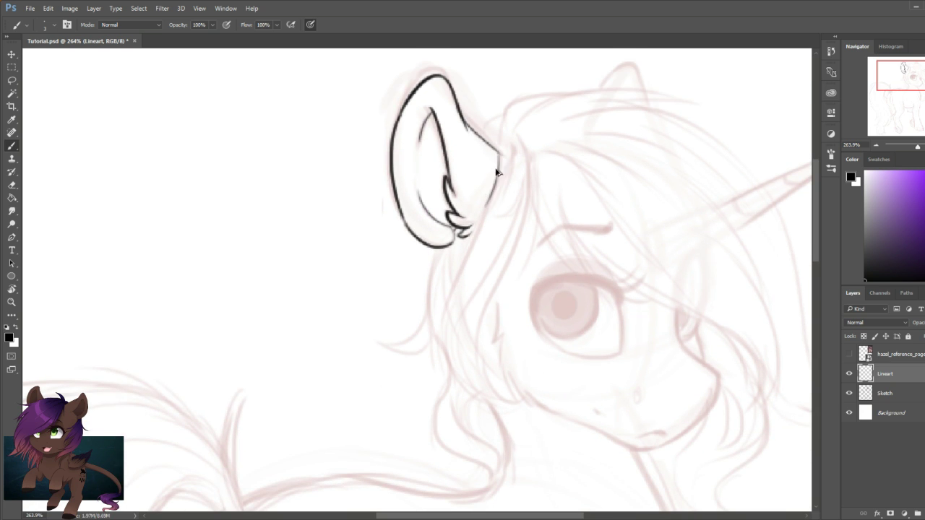
drag(526, 155, 516, 258)
key(ctrl+alt+z)
key(ctrl+alt+z)
drag(529, 165, 512, 284)
drag(524, 226, 516, 276)
key(ctrl+alt+z)
drag(524, 204, 513, 281)
mouse_move(524, 218)
mouse_down()
mouse_move(501, 281)
mouse_move(511, 398)
mouse_up()
key(ctrl+alt+z)
- Ink the long mane lock below the ear, with its outer edge and pointed tips at the cheek
mouse_move(464, 364)
mouse_down()
mouse_move(512, 400)
mouse_move(488, 396)
mouse_up()
mouse_move(453, 331)
mouse_down()
mouse_move(485, 397)
mouse_move(444, 318)
mouse_up()
key(ctrl+alt+z)
key(ctrl+alt+z)
mouse_move(487, 396)
mouse_down()
mouse_move(444, 287)
mouse_move(502, 153)
mouse_up()
key(ctrl+alt+z)
mouse_move(455, 268)
mouse_down()
mouse_move(500, 154)
mouse_move(440, 302)
mouse_move(447, 338)
mouse_move(448, 295)
mouse_up()
key(ctrl+alt+z)
key(ctrl+alt+z)
key(ctrl+alt+z)
drag(461, 262, 446, 328)
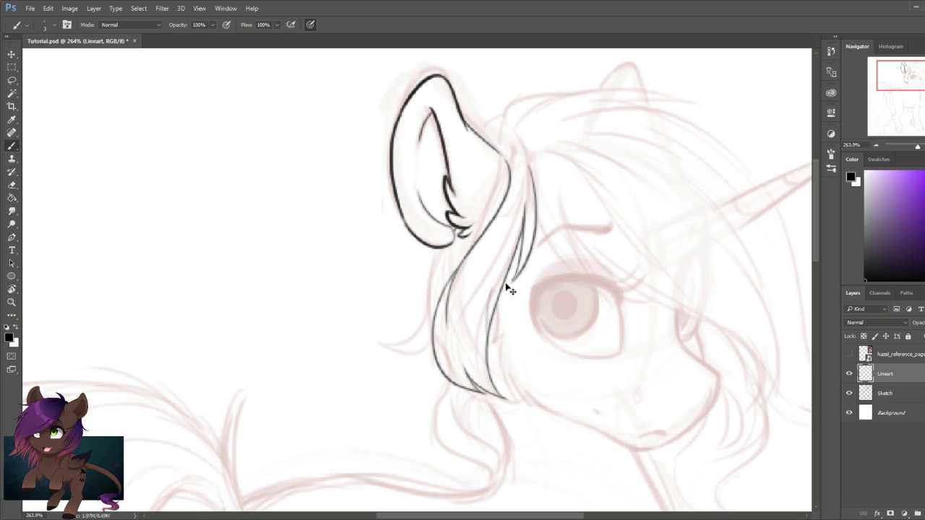
- Add inner strand lines to the mane lock and ink hair strands curving from the ear's base over the crown
drag(488, 377, 500, 253)
drag(509, 166, 512, 186)
mouse_move(517, 157)
mouse_down()
mouse_move(507, 173)
mouse_move(565, 123)
mouse_move(556, 122)
mouse_up()
key(ctrl+alt+z)
drag(505, 175, 519, 123)
key(ctrl+alt+z)
mouse_move(505, 175)
mouse_down()
mouse_move(526, 124)
mouse_move(570, 113)
mouse_up()
drag(489, 157, 508, 133)
mouse_move(447, 368)
mouse_down()
mouse_move(481, 363)
mouse_move(510, 374)
mouse_up()
- Draw a row of curved sample strokes on the empty canvas beside the ear, redoing one of them
drag(356, 206, 368, 253)
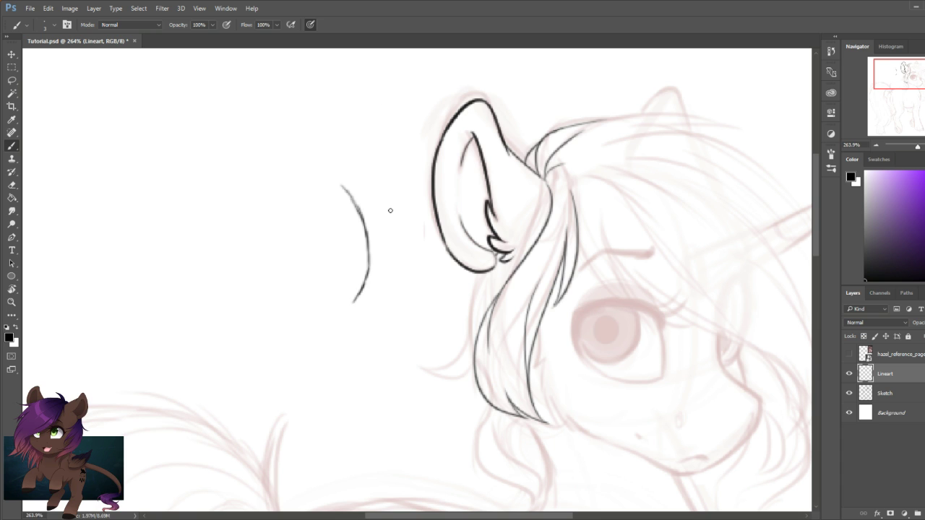
drag(383, 201, 390, 283)
drag(380, 169, 409, 301)
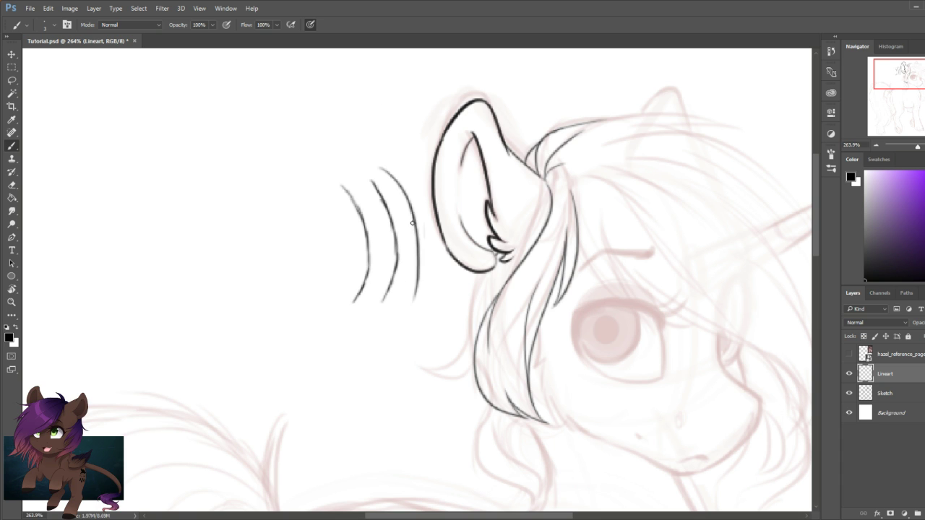
key(ctrl+z)
mouse_move(378, 167)
mouse_down()
mouse_move(407, 297)
mouse_move(428, 286)
mouse_up()
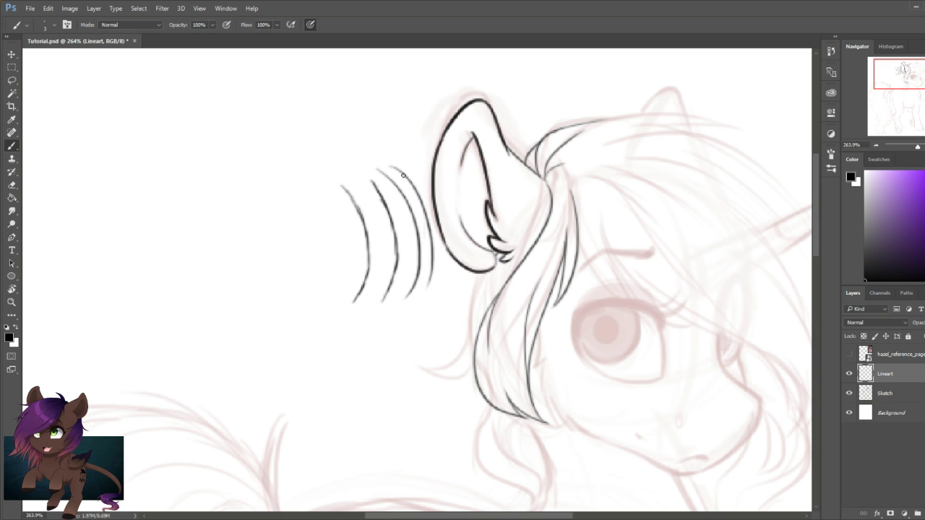
- Erase the curved sample strokes from the empty canvas beside the ear
key(e)
mouse_move(380, 155)
mouse_down()
mouse_move(425, 231)
mouse_move(435, 282)
mouse_up()
mouse_move(411, 180)
mouse_down()
mouse_move(368, 153)
mouse_move(355, 186)
mouse_move(353, 275)
mouse_up()
- Ink the first long fringe strands sweeping down past the eye, redrawing the opening curve and closing the lock's tip
click(11, 289)
drag(267, 426, 267, 130)
click(11, 145)
mouse_move(534, 262)
mouse_down()
mouse_move(529, 413)
mouse_move(523, 408)
mouse_up()
key(ctrl+z)
key(ctrl+z)
drag(534, 261, 528, 405)
drag(534, 301, 518, 406)
mouse_move(518, 406)
mouse_down()
mouse_move(548, 359)
mouse_move(556, 364)
mouse_up()
- Trim stray line ends on the fringe and ink long curves extending it from the crown
click(12, 185)
click(12, 145)
click(12, 185)
drag(506, 325, 618, 259)
mouse_move(662, 208)
mouse_down()
mouse_move(654, 288)
mouse_move(549, 390)
mouse_up()
key(r)
drag(33, 270, 138, 498)
- Clean up the fringe lines and redraw the long outer curve down to a pointed, forked tip
key(e)
drag(549, 161, 571, 178)
key(b)
mouse_move(527, 312)
mouse_down()
mouse_move(603, 206)
mouse_move(614, 409)
mouse_up()
key(ctrl+z)
mouse_move(653, 212)
mouse_down()
mouse_move(616, 400)
mouse_move(535, 373)
mouse_up()
drag(534, 372, 557, 409)
drag(512, 330, 556, 409)
- Ink inner hair strands across the fringe from the crown downward and erase the overlapping ends
click(12, 185)
click(12, 145)
drag(592, 166, 636, 270)
drag(614, 129, 662, 269)
drag(639, 189, 627, 357)
mouse_move(609, 283)
mouse_down()
mouse_move(639, 198)
mouse_move(619, 359)
mouse_up()
click(11, 185)
drag(67, 171, 56, 212)
- Ink the remaining fringe strands between the eye and the horn, redrawing the rejected ones as one long curve
click(11, 145)
drag(527, 245, 568, 206)
drag(568, 149, 566, 256)
drag(597, 157, 565, 254)
key(ctrl+z)
key(ctrl+z)
key(e)
key(b)
mouse_move(581, 184)
mouse_down()
mouse_move(584, 282)
mouse_move(616, 401)
mouse_move(580, 411)
mouse_up()
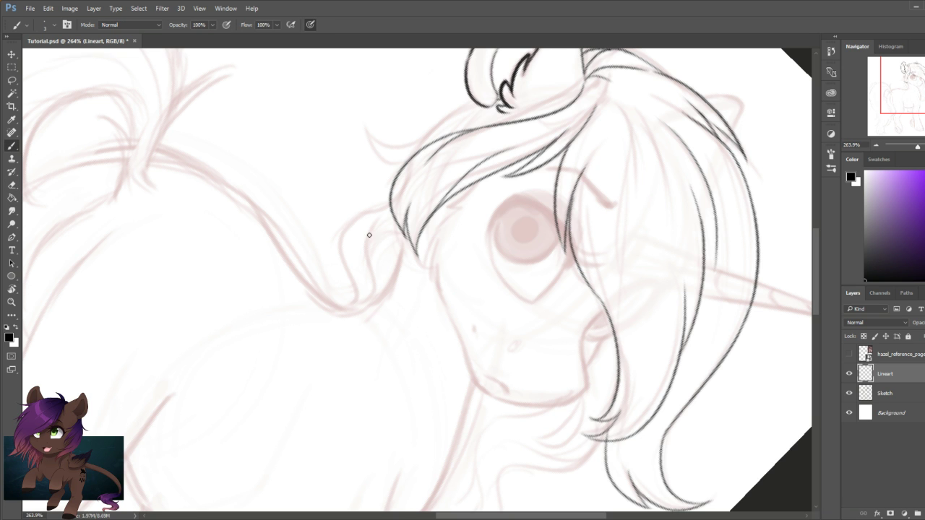
- Ink the outline of the far ear behind the crown, taking back the stroke that misses the sketch
key(e)
key(b)
key(r)
drag(589, 222, 563, 206)
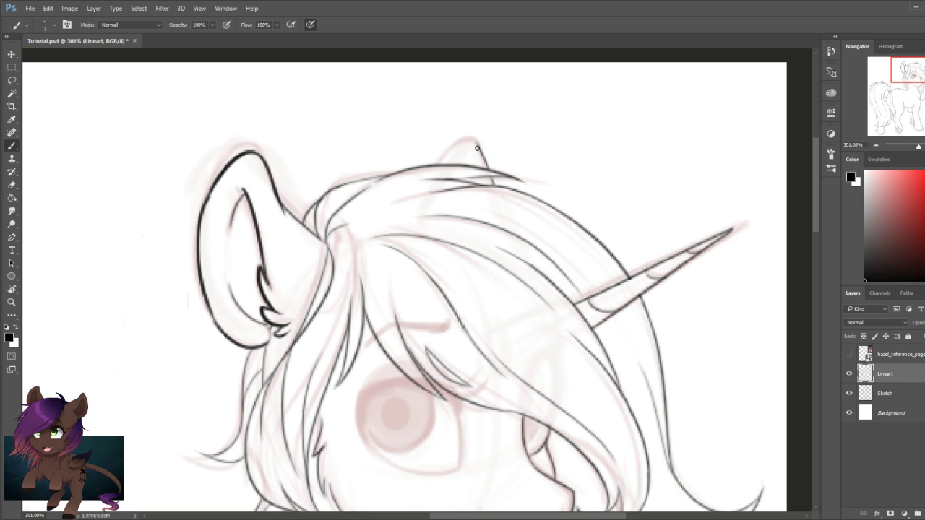
drag(477, 145, 434, 167)
key(ctrl+z)
- Add a new layer above Lineart and name it Face
drag(420, 224, 404, 123)
drag(413, 241, 436, 154)
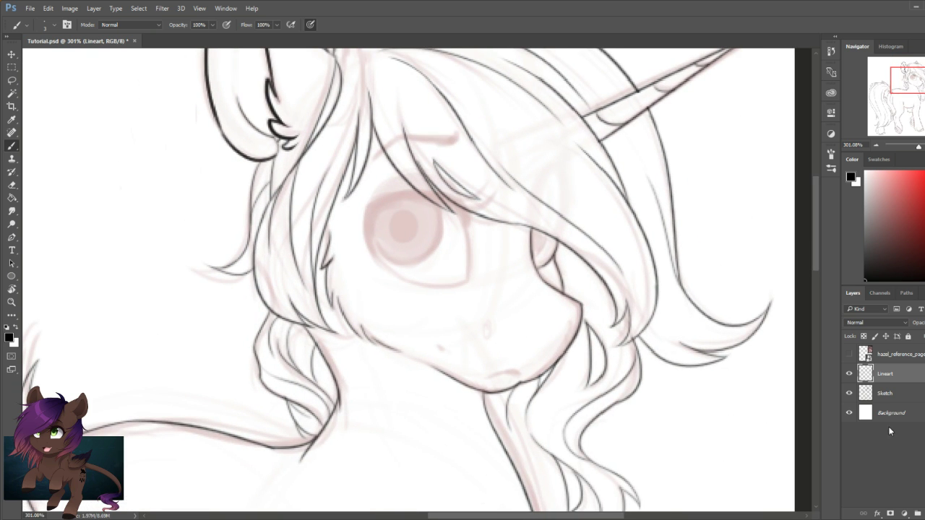
click(924, 513)
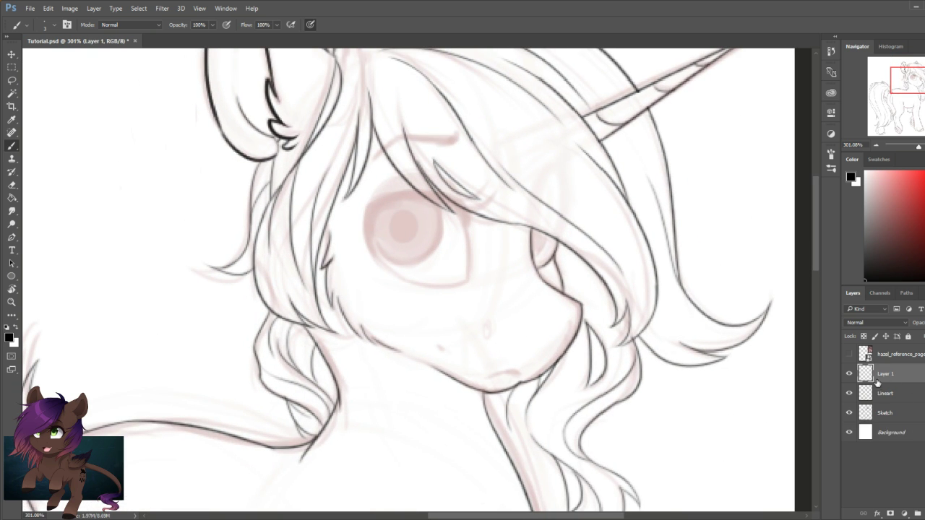
double_click(887, 375)
text(Face)
key(Return)
- Ink the short mouth marks on the muzzle on the Face layer, refining their ends with the Eraser
mouse_move(519, 375)
mouse_down()
mouse_move(485, 375)
mouse_move(518, 373)
mouse_move(511, 363)
mouse_up()
click(12, 184)
click(12, 146)
drag(437, 346, 450, 351)
click(11, 184)
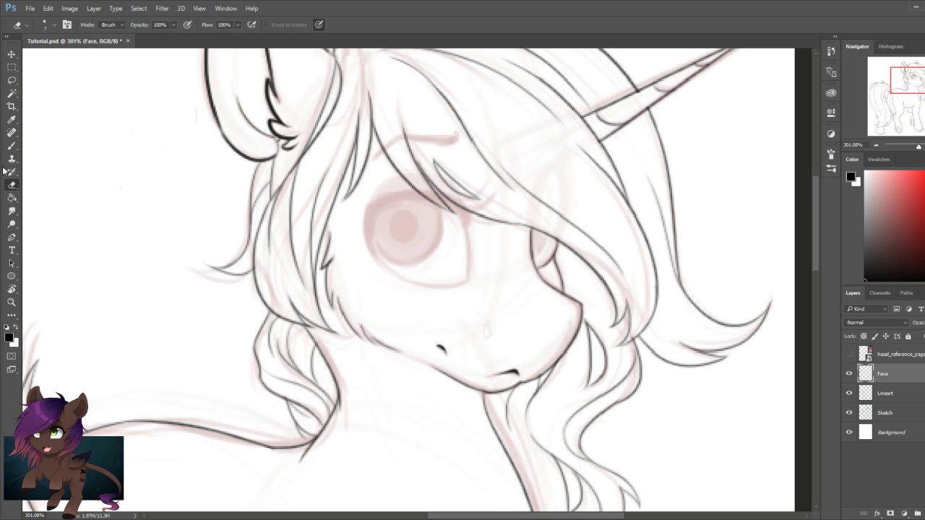
click(11, 145)
- Ink the near eye's outline with a thick black upper lash line on the Face layer
drag(489, 324, 464, 268)
key(alt+bracketleft)
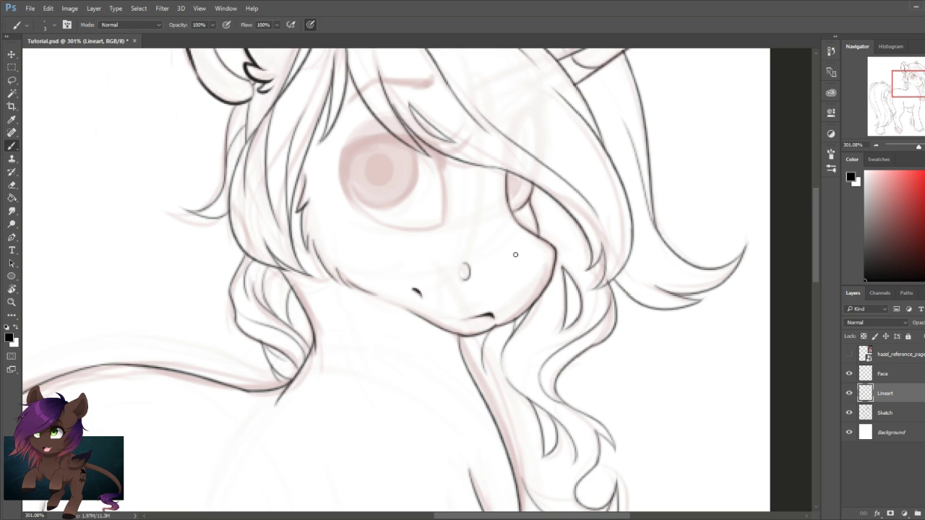
key(alt+bracketright)
drag(556, 264, 623, 335)
mouse_move(507, 234)
mouse_down()
mouse_move(510, 291)
mouse_move(356, 207)
mouse_up()
key(r)
mouse_move(476, 196)
mouse_down()
mouse_move(528, 279)
mouse_move(495, 311)
mouse_up()
mouse_move(432, 240)
mouse_down()
mouse_move(438, 262)
mouse_move(521, 296)
mouse_move(433, 269)
mouse_up()
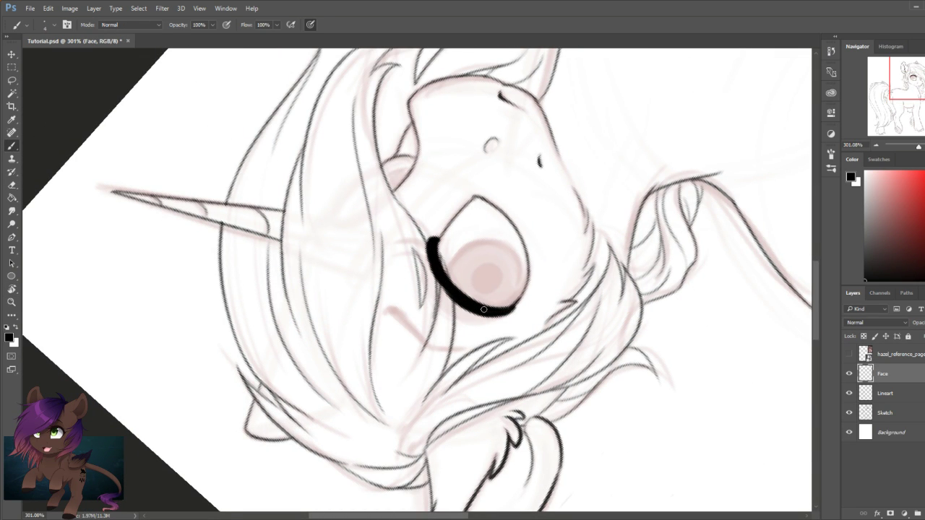
- Shape and taper the thick upper lash line with the Eraser and Brush, and reduce the brush size for finer lines
key(e)
mouse_move(530, 277)
mouse_down()
mouse_move(514, 310)
mouse_move(431, 251)
mouse_move(450, 314)
mouse_up()
key(b)
key(e)
key(b)
mouse_move(427, 246)
mouse_down()
mouse_move(436, 287)
mouse_move(437, 279)
mouse_up()
key(ctrl+z)
key(bracketleft)
click(136, 25)
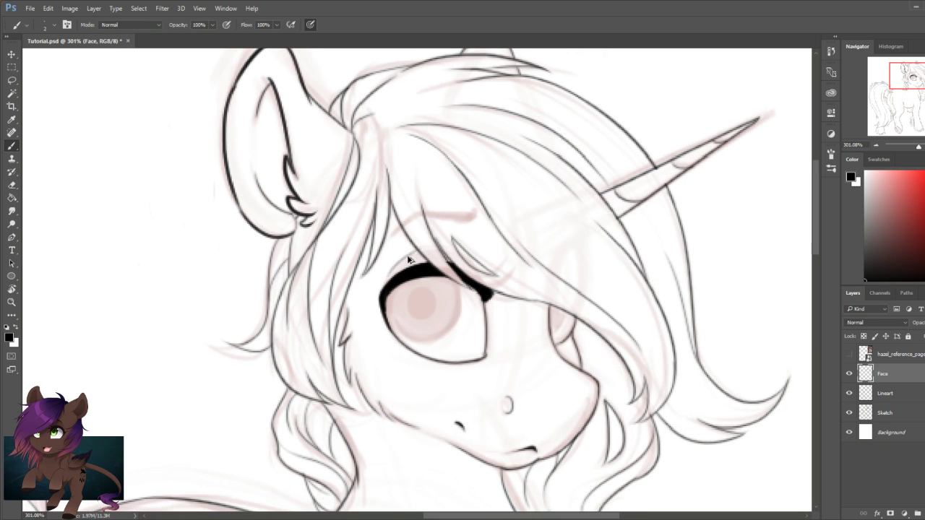
- Ink pointed eyelashes at the outer corner of the upper lash line
mouse_move(567, 315)
mouse_down()
mouse_move(551, 257)
mouse_move(512, 356)
mouse_up()
key(b)
key(e)
key(r)
key(b)
drag(478, 273, 490, 302)
mouse_move(477, 263)
mouse_down()
mouse_move(505, 293)
mouse_move(497, 288)
mouse_up()
key(r)
click(138, 25)
- Erase the heavy lines of the near ear on the Lineart layer
key(z)
drag(463, 372, 395, 376)
drag(432, 108, 498, 109)
click(885, 393)
key(e)
mouse_move(448, 156)
mouse_down()
mouse_move(465, 306)
mouse_move(433, 334)
mouse_up()
- Redraw the near ear's outline, inner fold and fur tuft with thinner lines matching the rest of the line art
key(b)
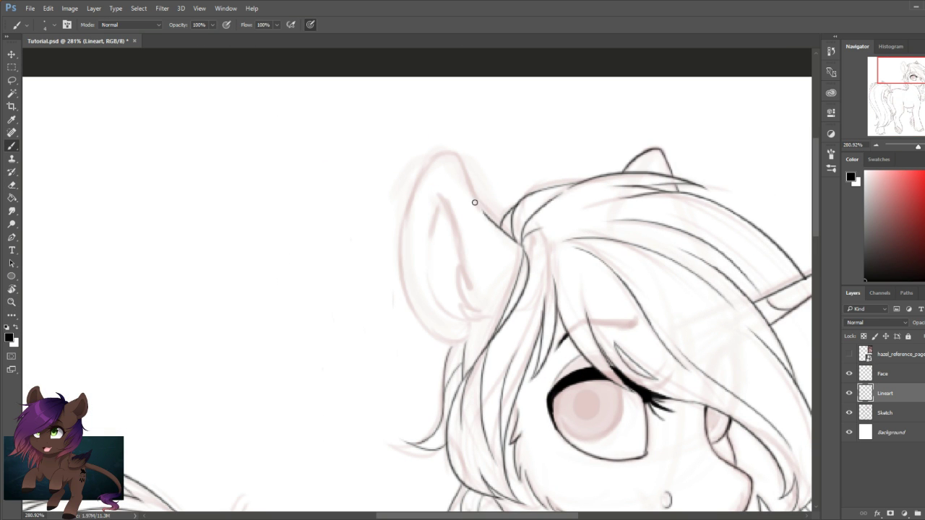
mouse_move(487, 226)
mouse_down()
mouse_move(454, 160)
mouse_move(411, 216)
mouse_move(401, 280)
mouse_move(469, 345)
mouse_up()
mouse_move(444, 198)
mouse_down()
mouse_move(428, 238)
mouse_move(466, 304)
mouse_move(491, 323)
mouse_move(447, 302)
mouse_up()
alt+click(479, 325)
drag(452, 198, 468, 217)
key(ctrl+z)
drag(435, 346, 405, 263)
drag(406, 275, 405, 262)
- Thicken the lines where the chin meets the neck and where the fringe strands meet below the horn
scroll(402, 240, down, 2)
scroll(393, 216, right, 1)
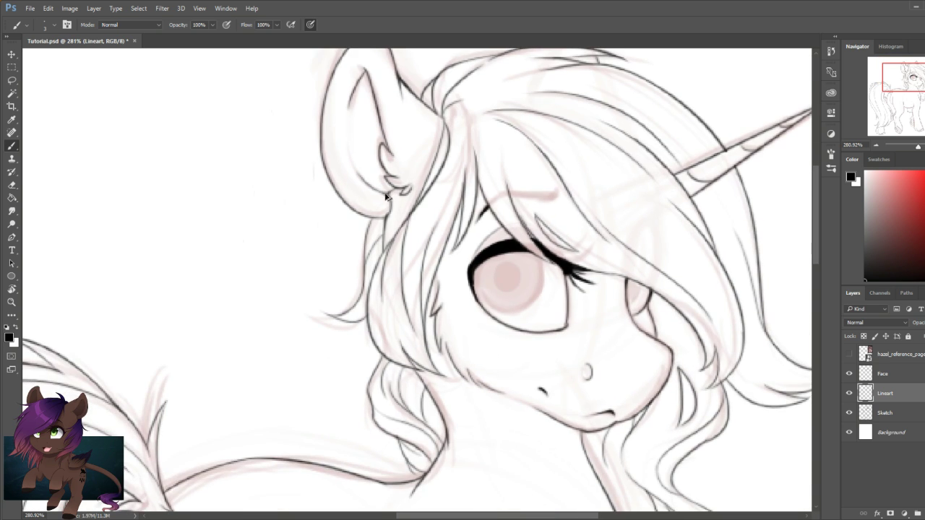
scroll(339, 220, down, 7)
scroll(339, 220, right, 4)
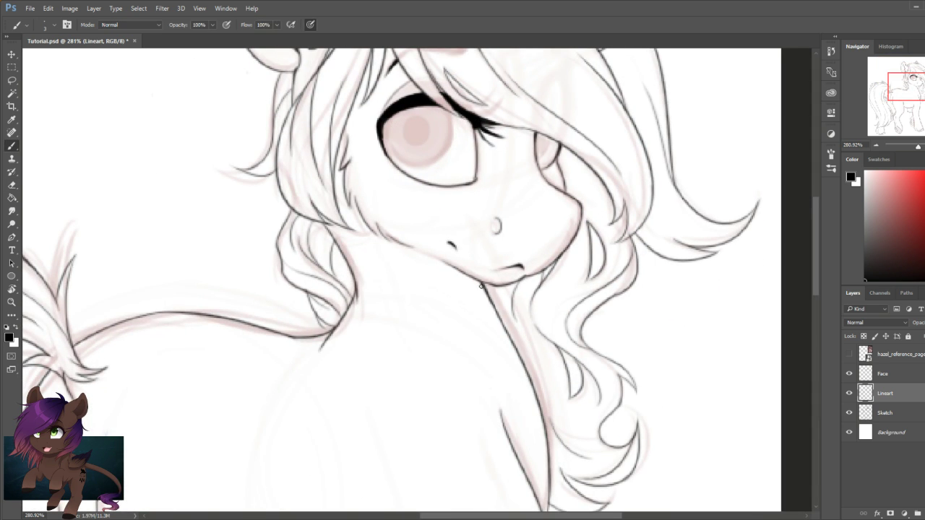
scroll(151, 176, up, 2)
drag(628, 150, 607, 258)
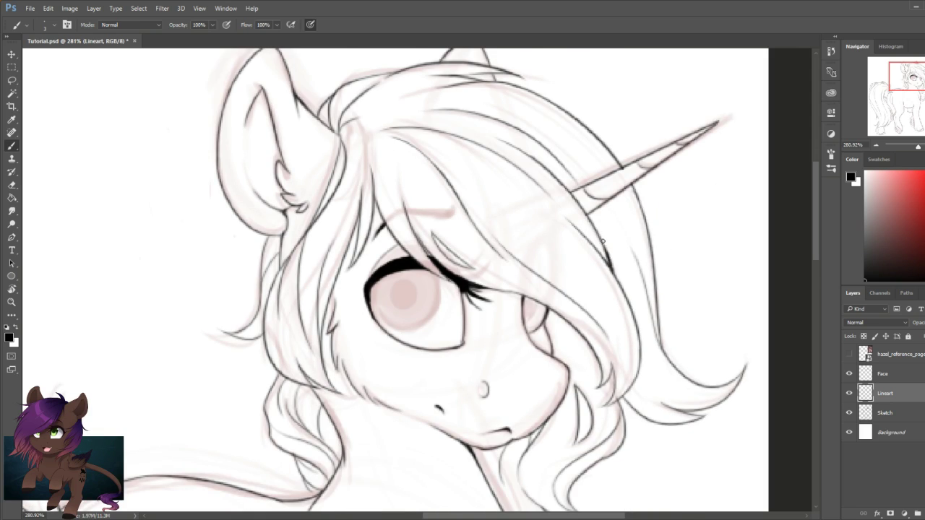
- Thicken the strand junctions at the ear's base and at the parting of the fringe above the eye
drag(616, 391, 527, 286)
drag(461, 194, 516, 289)
scroll(515, 289, up, 2)
scroll(515, 289, left, 4)
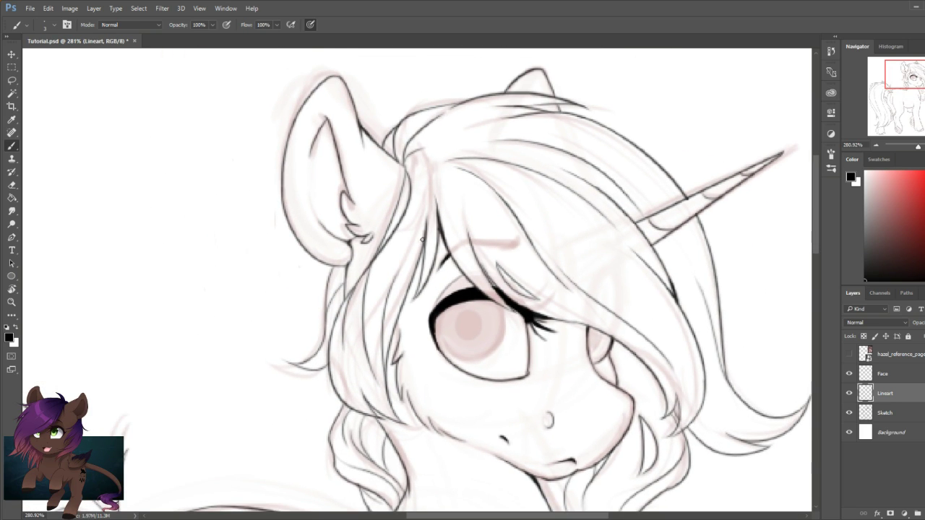
scroll(437, 231, up, 2)
scroll(437, 231, left, 2)
scroll(433, 210, down, 2)
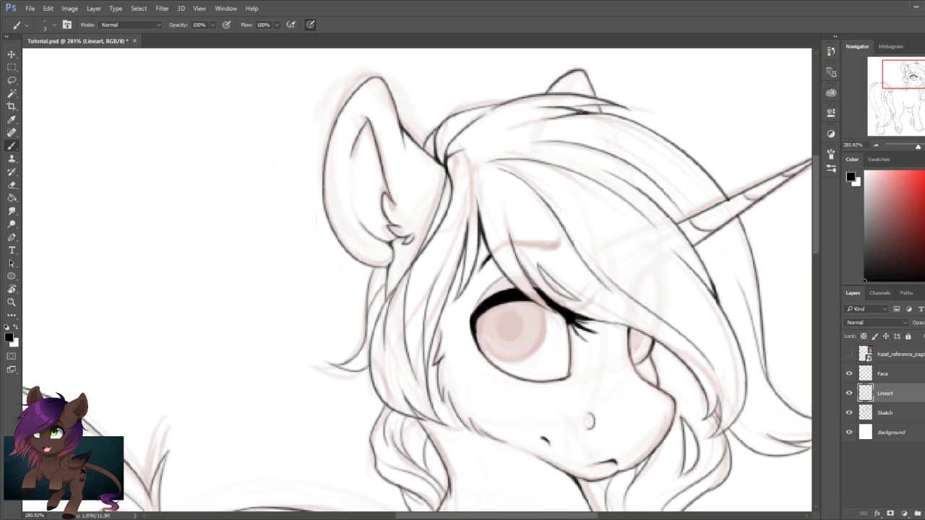
- Add line weight to the junctions at the chest, the belly and the tops of the legs
scroll(516, 389, down, 8)
scroll(516, 389, right, 5)
scroll(516, 389, down, 3)
scroll(517, 388, right, 1)
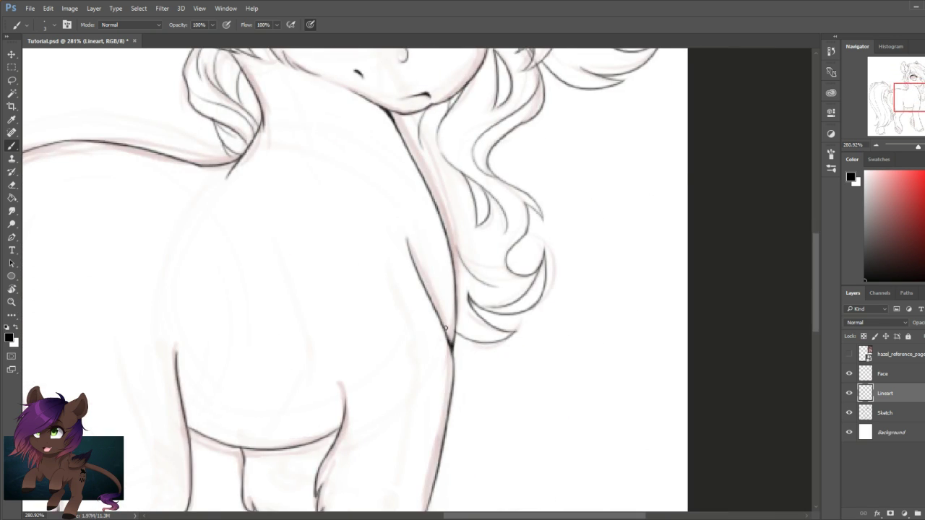
scroll(449, 343, down, 5)
scroll(449, 343, right, 2)
scroll(331, 305, down, 6)
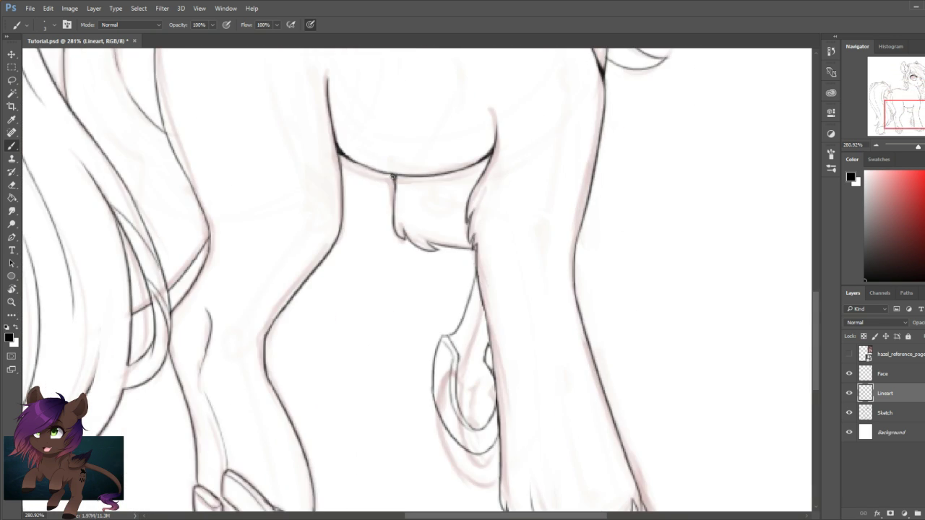
scroll(446, 320, left, 5)
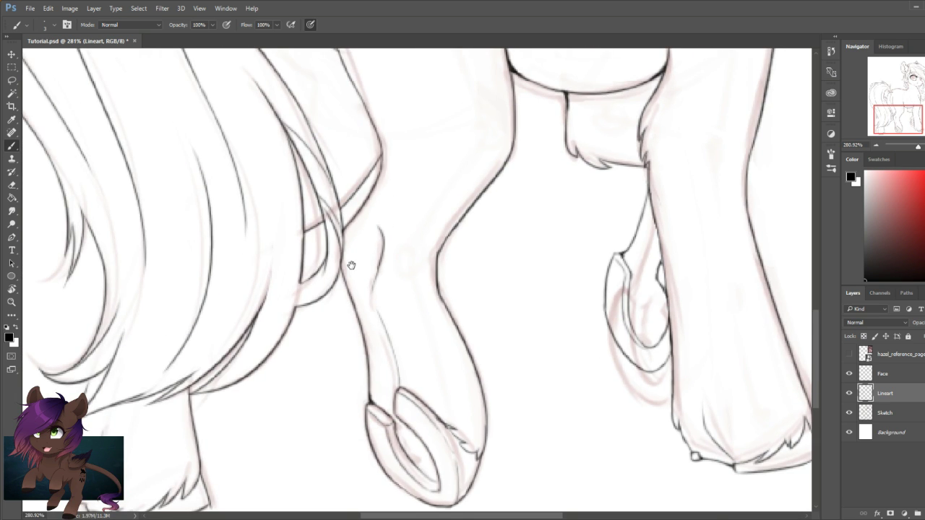
- Darken the line junctions at the hind leg, the base of the neck and the mane beneath the cheek
scroll(446, 320, up, 10)
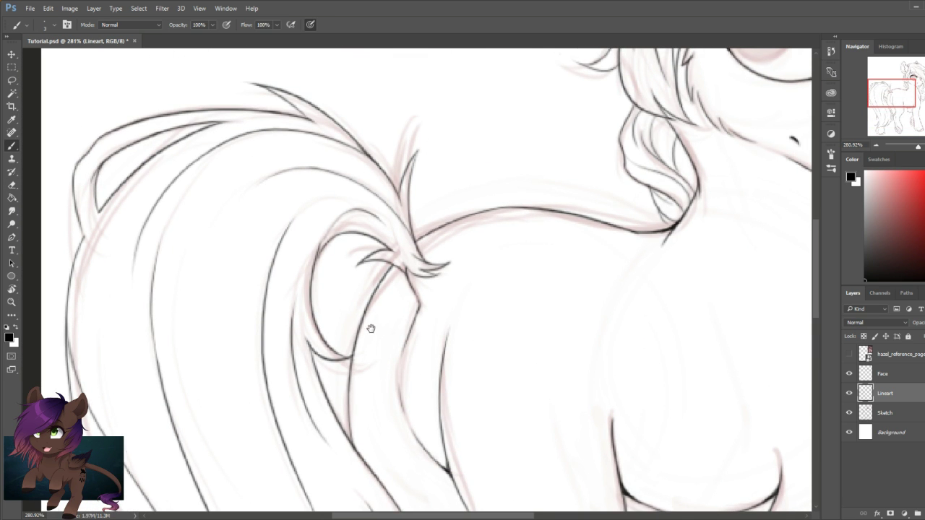
scroll(605, 293, up, 4)
scroll(605, 293, right, 2)
scroll(598, 286, up, 3)
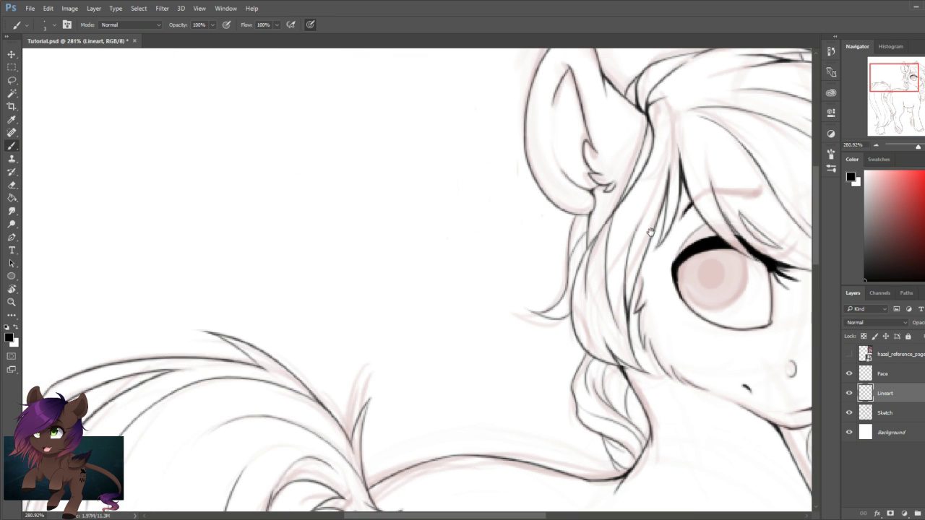
scroll(535, 264, down, 3)
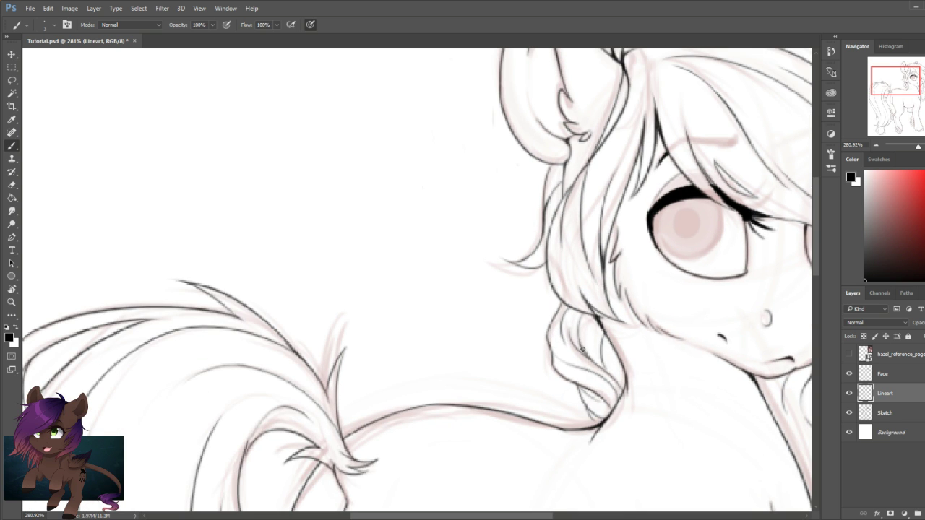
scroll(599, 361, down, 3)
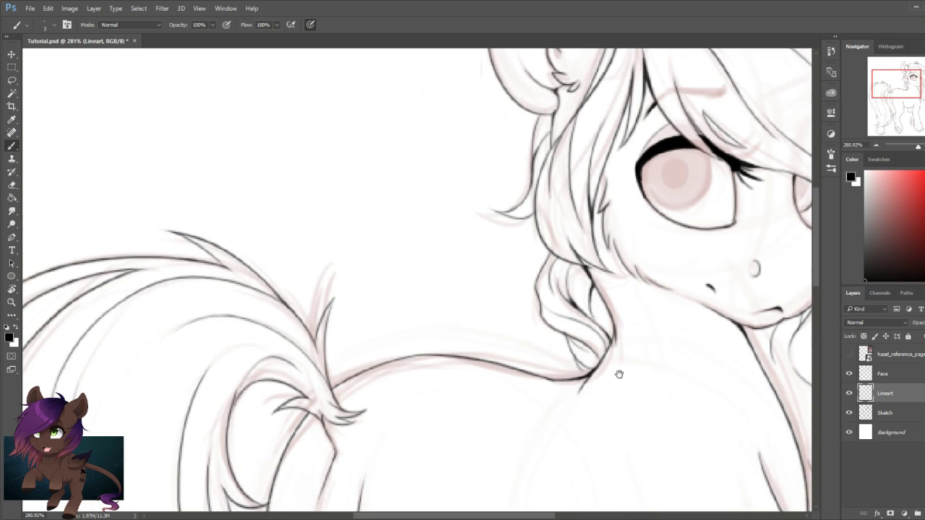
- Darken the corner of the rump line just below the tail's base
drag(801, 317, 622, 300)
drag(614, 203, 624, 309)
drag(470, 123, 397, 225)
drag(345, 242, 379, 284)
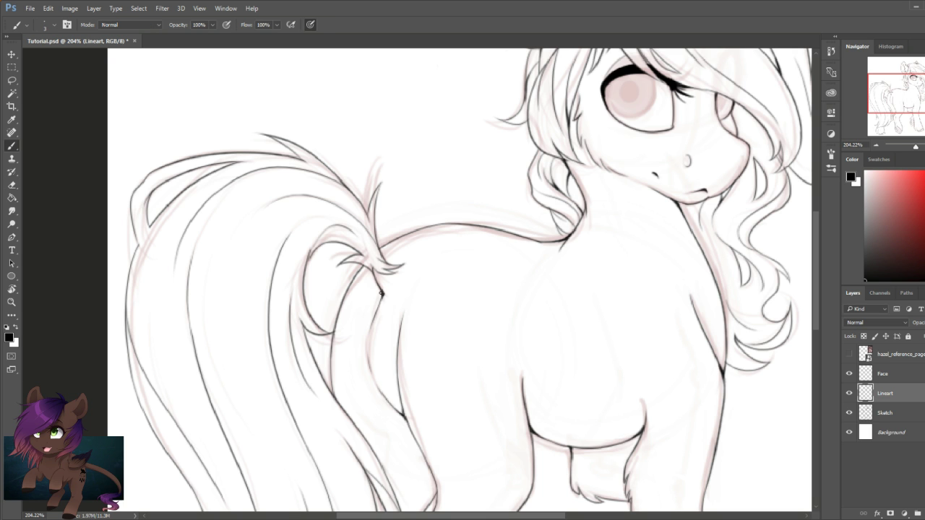
- Thicken the junctions of the upper tail strands where they overlap along the tail's arch
scroll(375, 288, down, 4)
scroll(380, 296, left, 5)
scroll(392, 310, up, 3)
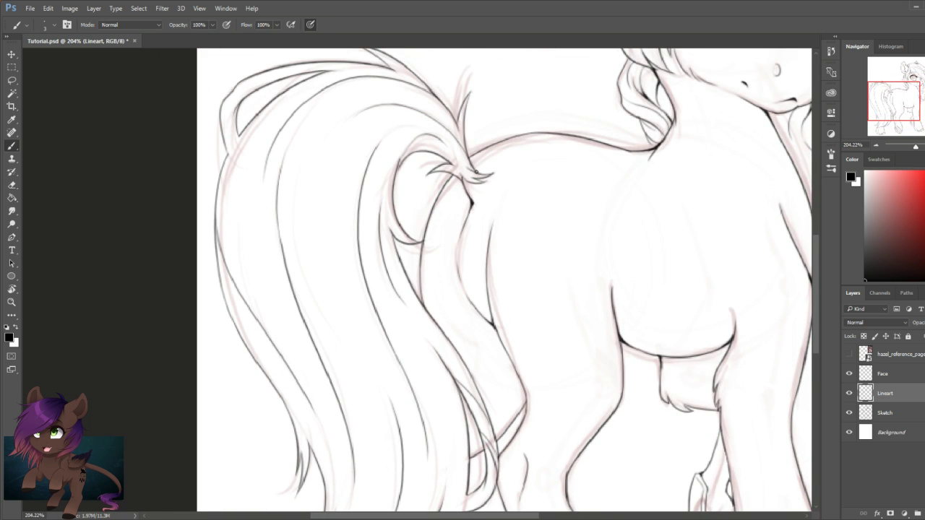
scroll(454, 147, up, 3)
scroll(458, 147, left, 2)
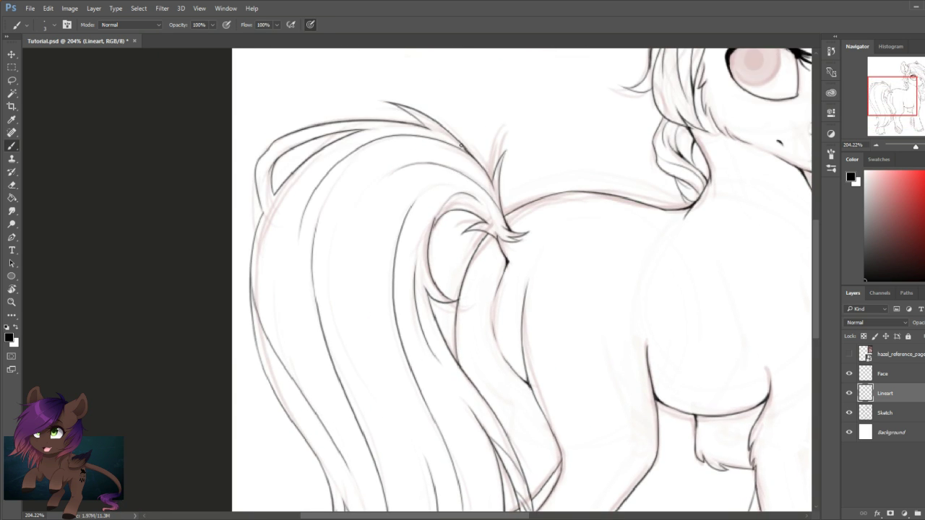
scroll(467, 151, down, 3)
scroll(467, 152, left, 2)
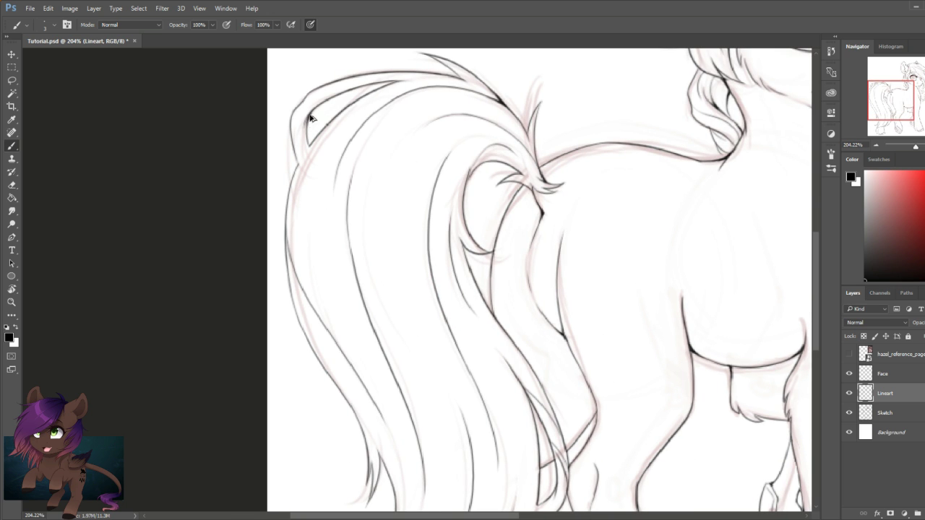
- Add line weight where the lower tail strands cross beside the hind leg
scroll(505, 223, down, 10)
scroll(504, 223, right, 2)
drag(505, 223, 504, 217)
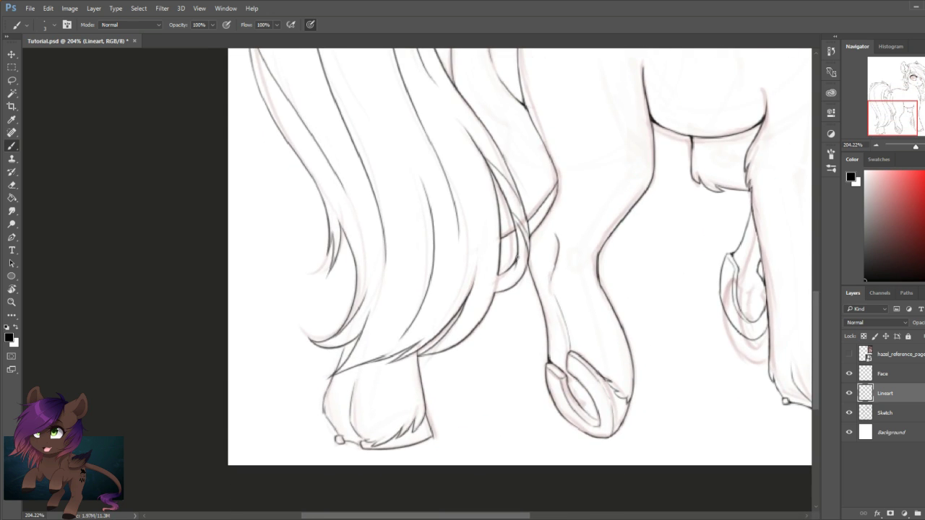
scroll(523, 227, up, 3)
- Add a new layer directly above Background and name it Color
click(11, 302)
drag(556, 239, 455, 364)
click(893, 435)
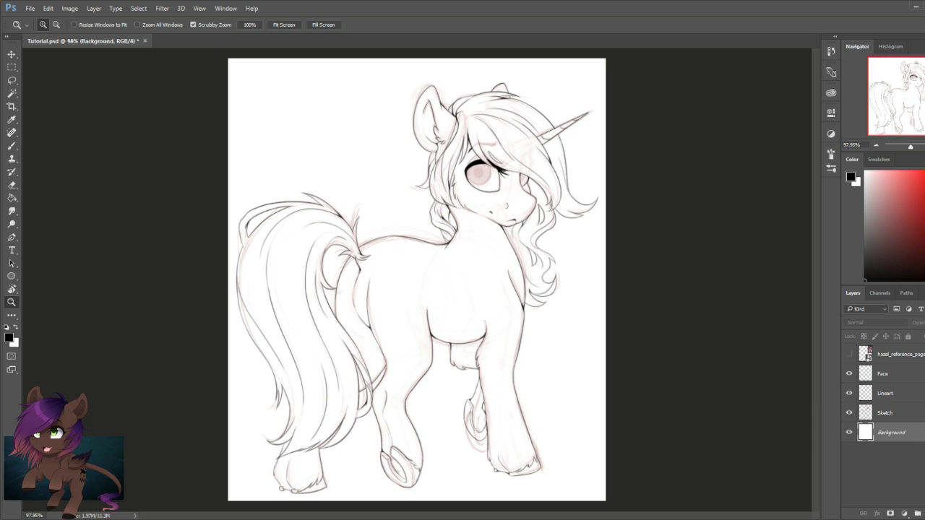
key(ctrl+shift+alt+n)
double_click(885, 433)
text(Color)
key(Return)
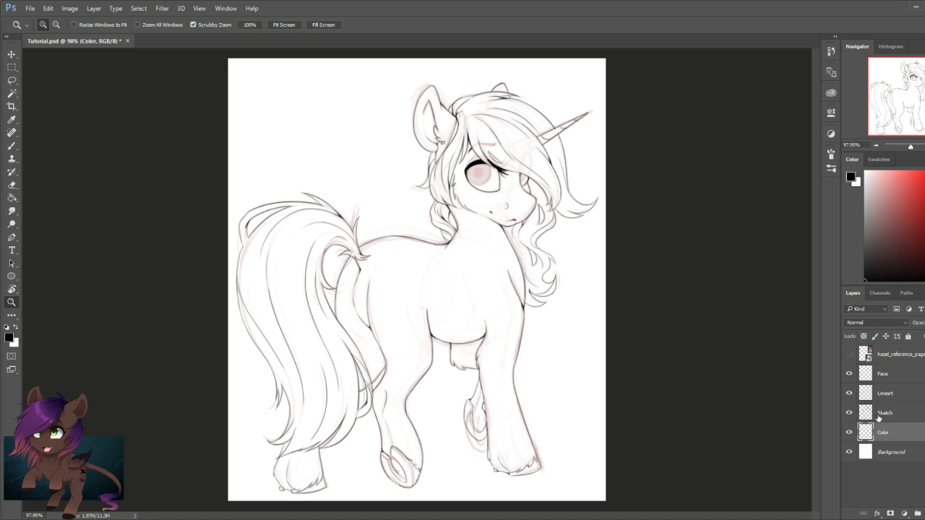
- Sample the cream coat colour from the temporarily shown reference sheet as the brush colour
click(849, 354)
click(11, 145)
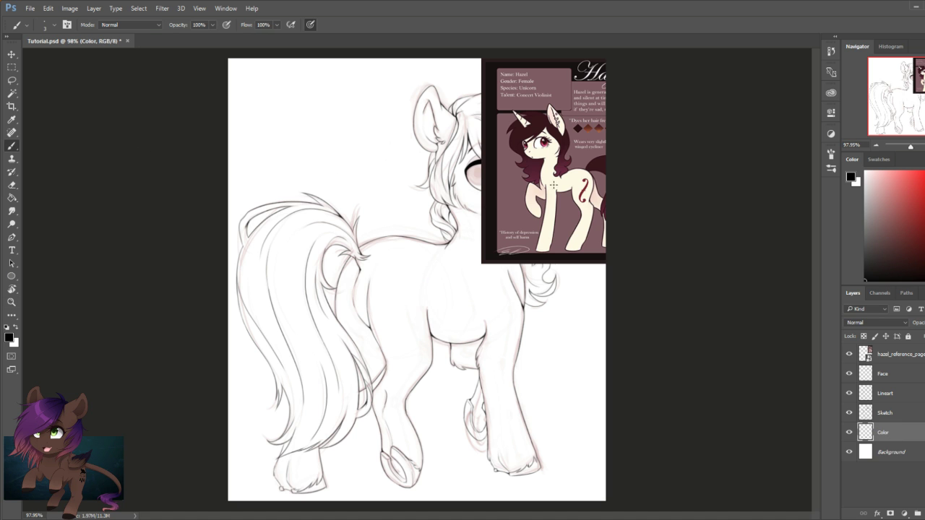
alt+click(545, 200)
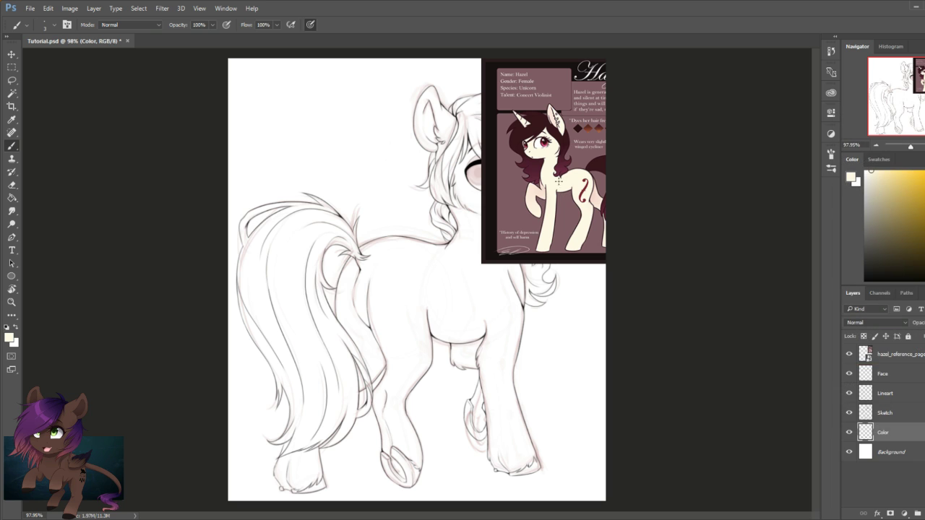
click(849, 354)
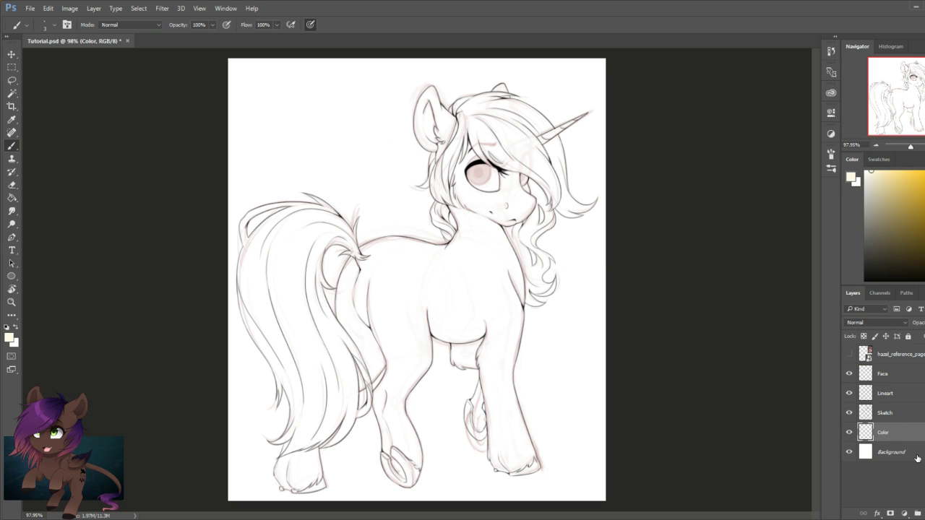
- Add a new layer between Background and Color and name it BG
click(916, 458)
key(ctrl+shift+alt+n)
double_click(886, 452)
text(BG)
key(Return)
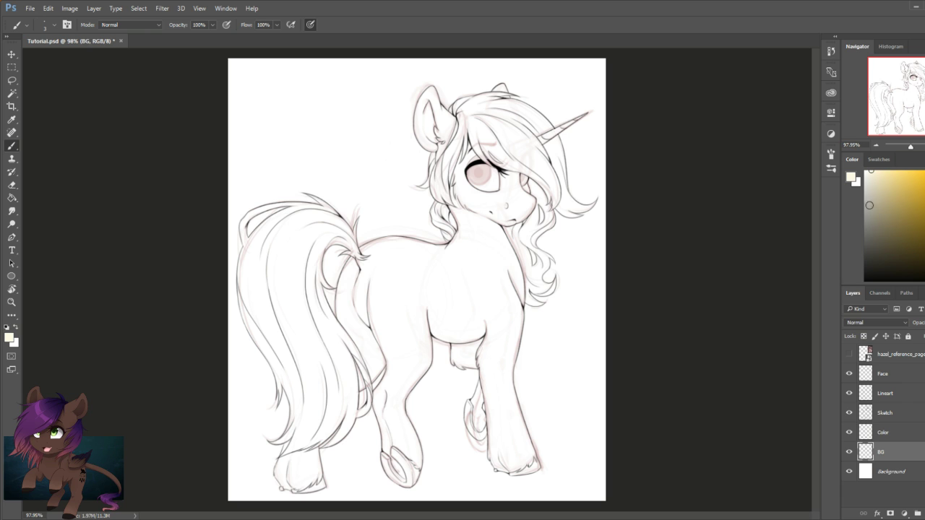
- Pick a muted slate blue and fill the BG layer with it using the Paint Bucket
click(924, 216)
click(876, 238)
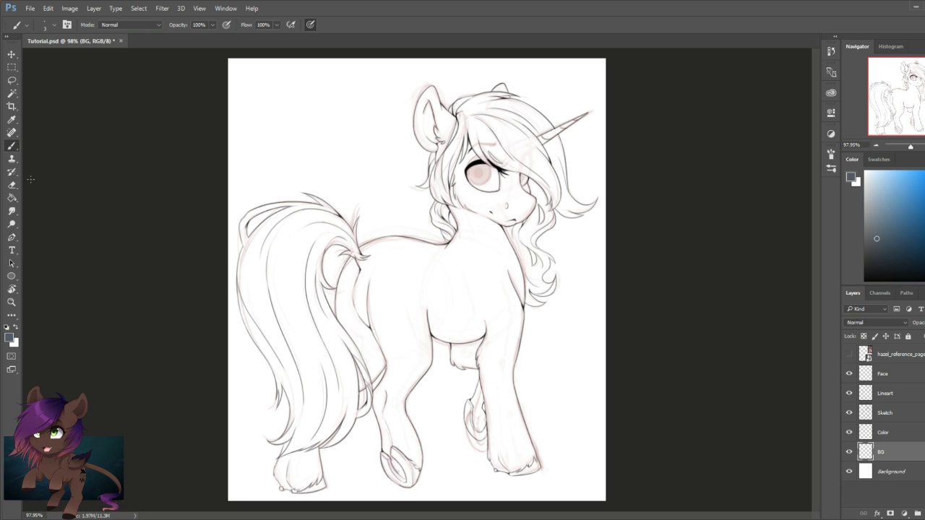
click(924, 210)
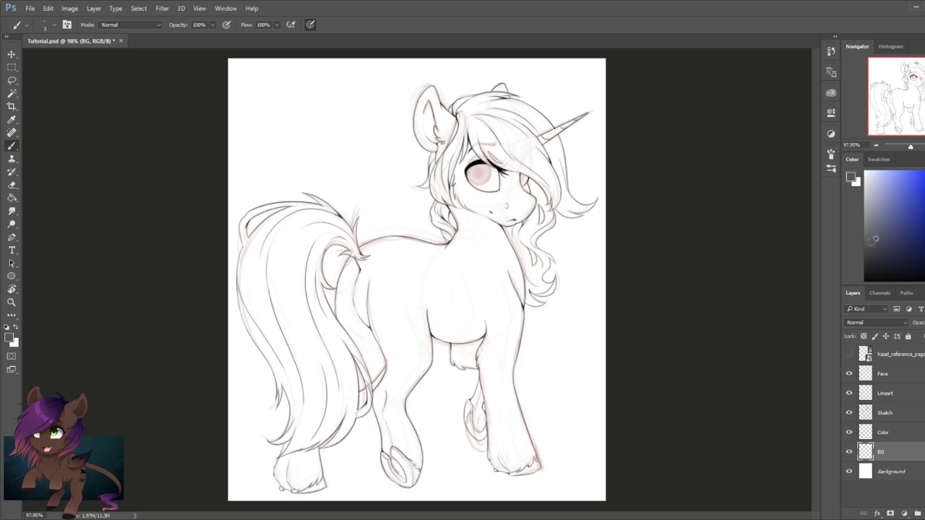
click(13, 196)
click(543, 381)
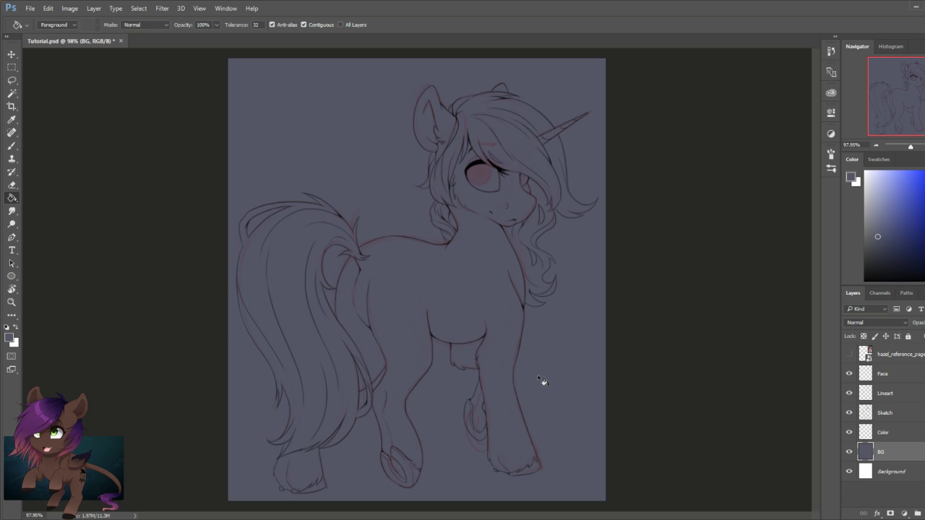
- Make the Color layer active and resample the cream coat colour from the temporarily shown reference sheet for the brush
click(908, 434)
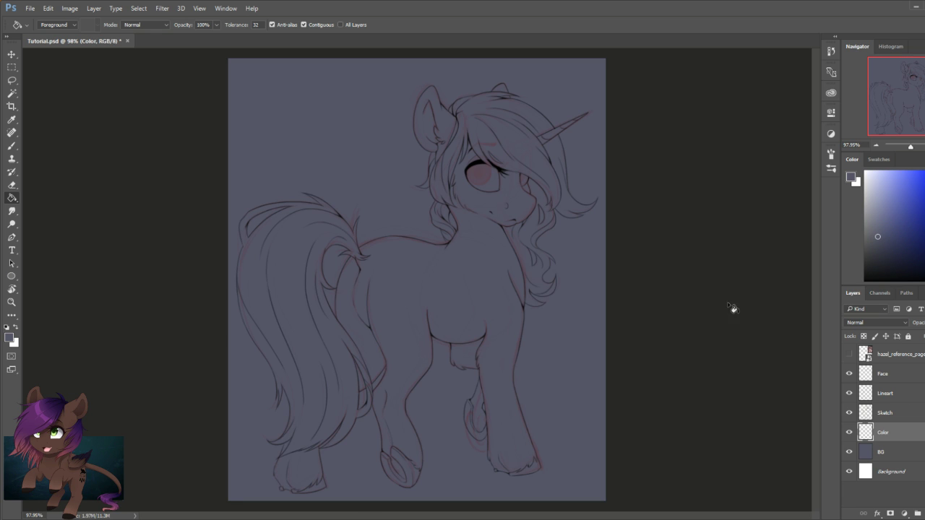
click(848, 353)
click(12, 145)
key(alt)
alt+click(565, 183)
click(848, 353)
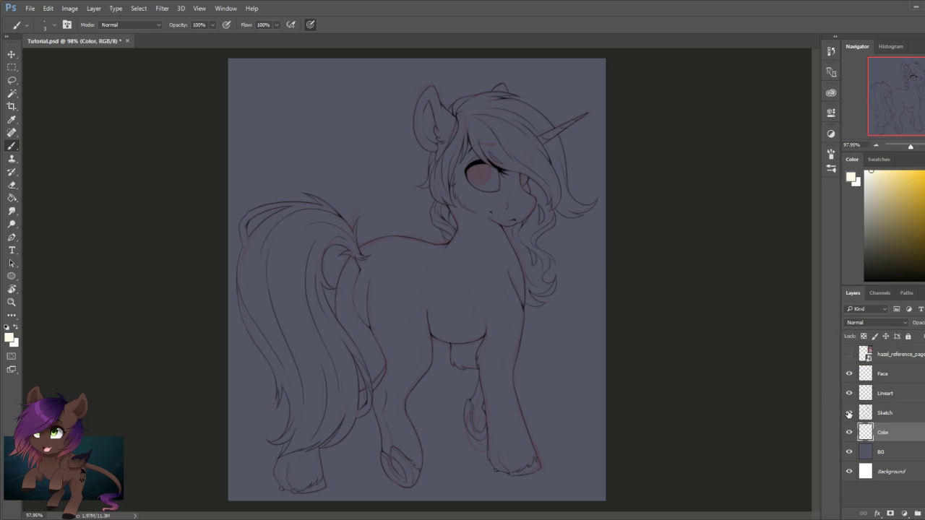
- Hide the Sketch layer and block in cream over both ears and the horn with a 150 px brush
key(bracketright)
key(bracketright)
key(bracketright)
key(bracketright)
key(bracketright)
key(bracketright)
key(bracketright)
key(bracketright)
key(bracketright)
key(bracketright)
key(bracketright)
key(bracketright)
key(bracketright)
key(bracketright)
key(bracketright)
key(bracketright)
key(bracketright)
key(bracketright)
mouse_move(438, 138)
mouse_down()
mouse_move(425, 117)
mouse_move(435, 130)
mouse_up()
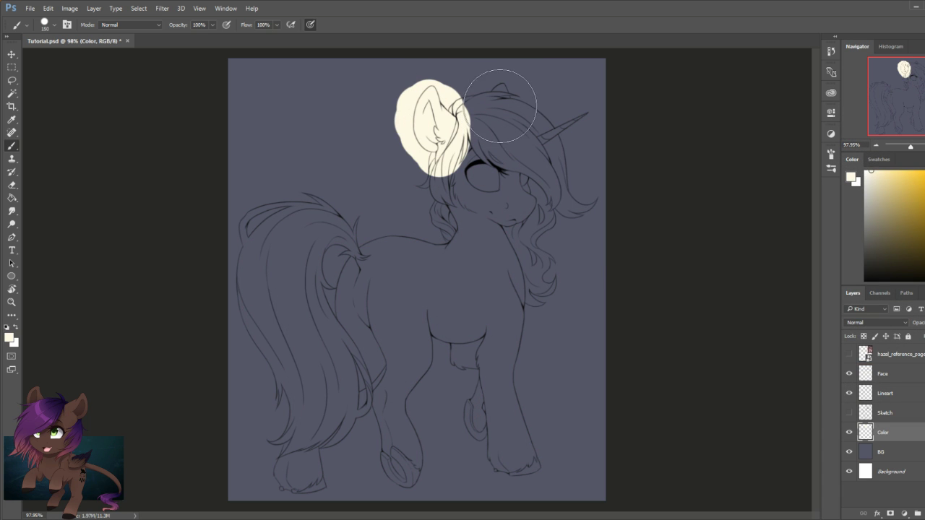
drag(495, 93, 504, 101)
drag(564, 128, 571, 122)
- Block in cream over the face, neck, body and all four legs with a 100 px brush, overlapping the outlines
key(bracketleft)
key(bracketleft)
mouse_move(512, 206)
mouse_down()
mouse_move(512, 176)
mouse_move(499, 210)
mouse_move(470, 196)
mouse_move(516, 310)
mouse_move(485, 340)
mouse_move(521, 334)
mouse_up()
click(831, 168)
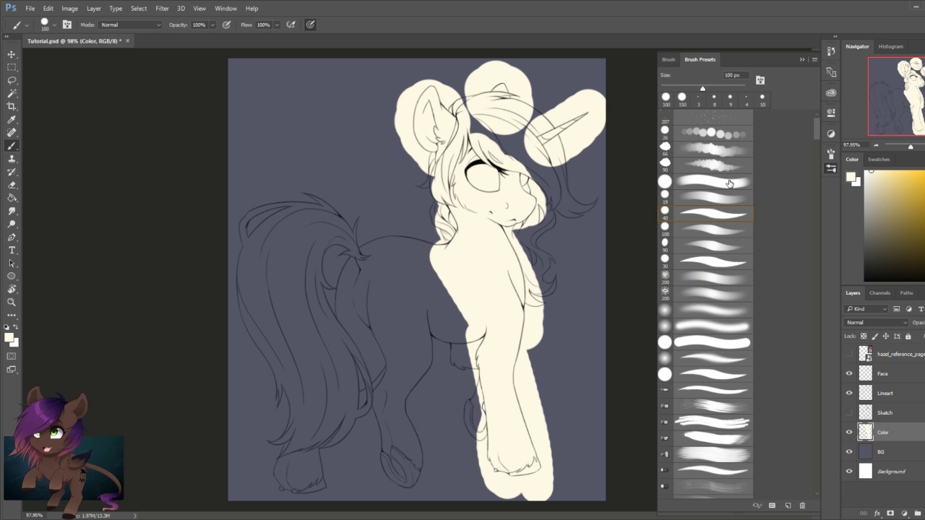
click(801, 60)
mouse_move(440, 246)
mouse_down()
mouse_move(470, 344)
mouse_move(325, 235)
mouse_move(414, 298)
mouse_move(473, 447)
mouse_move(385, 335)
mouse_move(340, 404)
mouse_move(313, 401)
mouse_move(285, 469)
mouse_move(321, 318)
mouse_move(328, 217)
mouse_up()
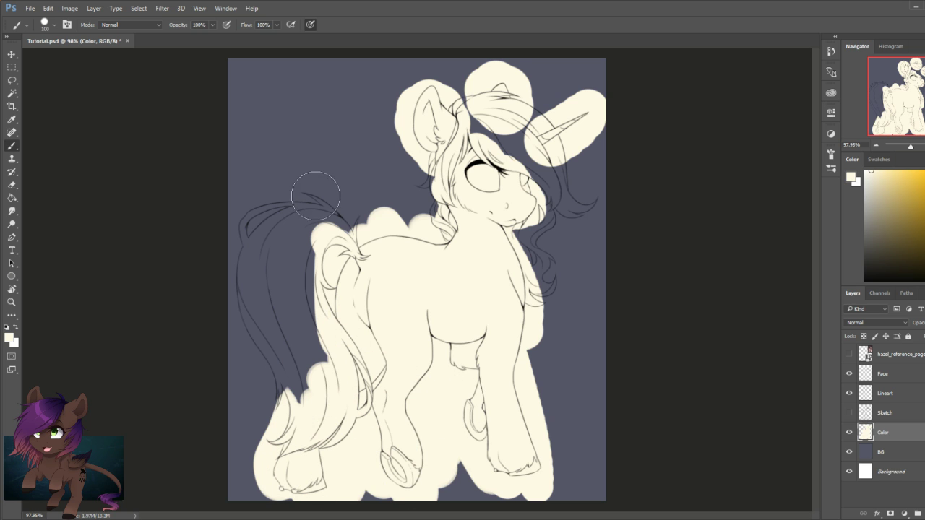
- Add a new layer directly above Color and name it Hair
click(916, 513)
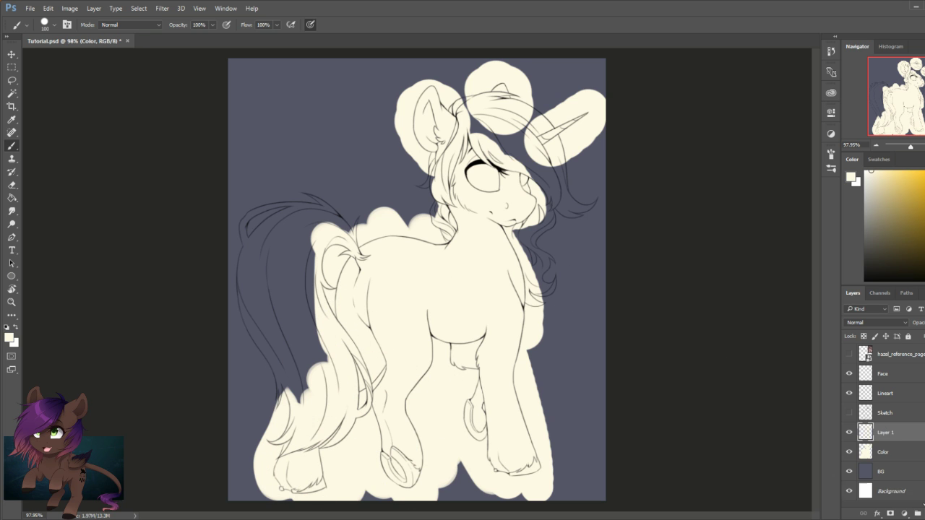
double_click(886, 432)
text(Hair)
key(Return)
- Sample the dark maroon mane colour from the temporarily shown reference sheet as the brush colour
click(849, 354)
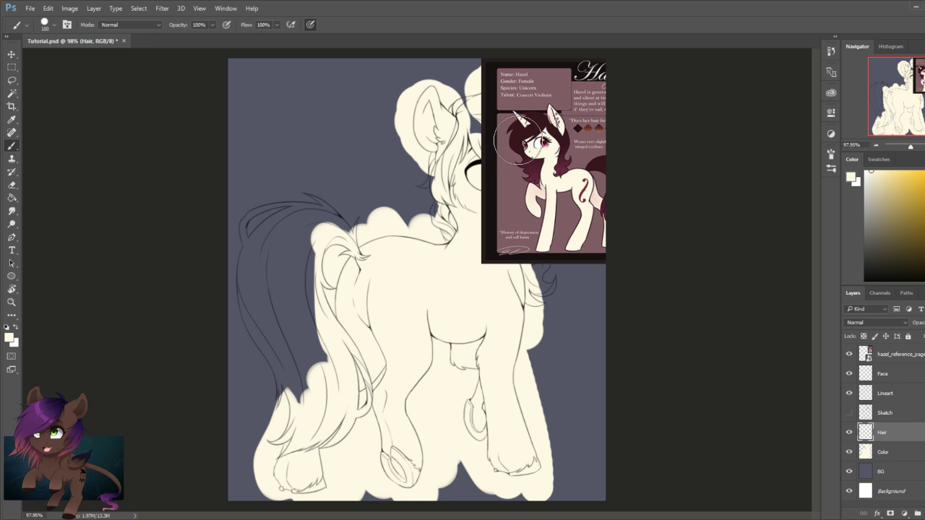
alt+click(545, 146)
click(849, 354)
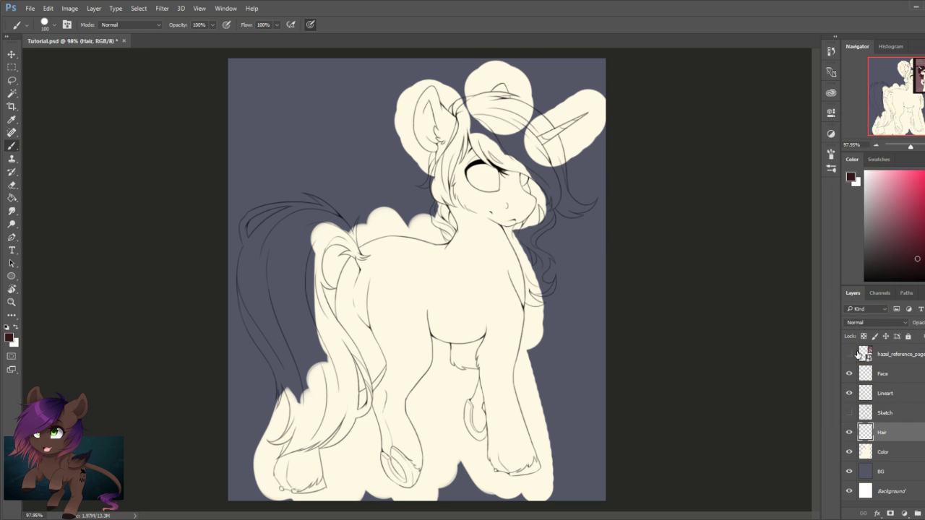
- Block in the whole mane and tail with dark maroon on the Hair layer, overlapping the outlines
key(bracketright)
key(bracketright)
key(bracketright)
mouse_move(455, 117)
mouse_down()
mouse_move(531, 130)
mouse_move(559, 209)
mouse_move(531, 229)
mouse_up()
key(bracketleft)
key(bracketleft)
key(bracketleft)
mouse_move(463, 177)
mouse_down()
mouse_move(457, 233)
mouse_move(415, 231)
mouse_up()
key(bracketleft)
key(bracketleft)
mouse_move(318, 239)
mouse_down()
mouse_move(346, 220)
mouse_move(329, 206)
mouse_move(333, 254)
mouse_move(299, 256)
mouse_move(249, 213)
mouse_move(284, 220)
mouse_move(346, 294)
mouse_move(351, 319)
mouse_move(224, 225)
mouse_move(245, 248)
mouse_move(244, 264)
mouse_move(355, 374)
mouse_move(342, 395)
mouse_move(251, 289)
mouse_move(289, 383)
mouse_move(279, 439)
mouse_move(351, 392)
mouse_up()
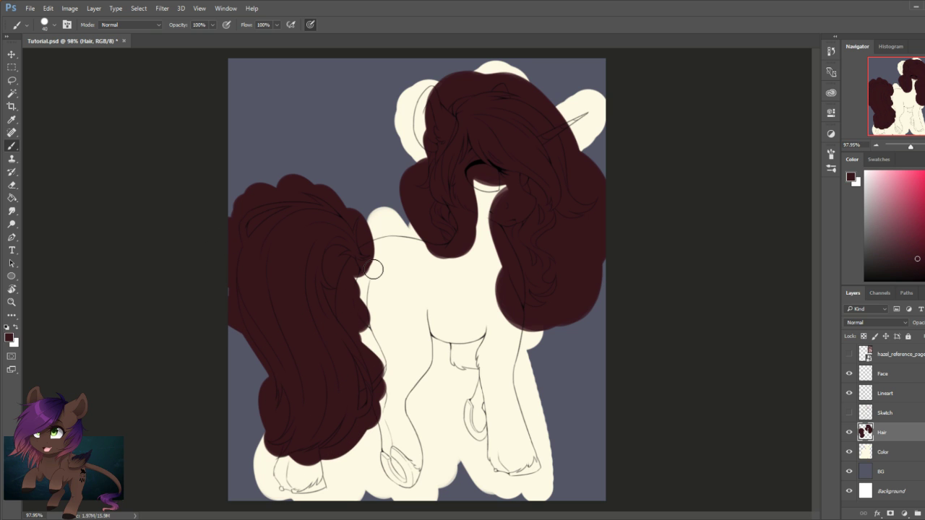
- Select the area outside the pony on the Lineart layer with the Magic Wand and expand the selection by 1 pixel
click(887, 393)
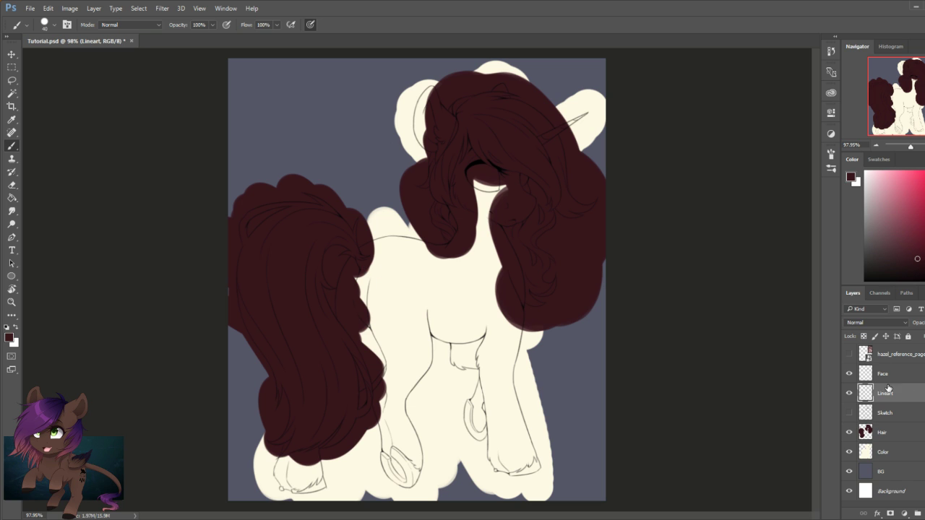
click(12, 95)
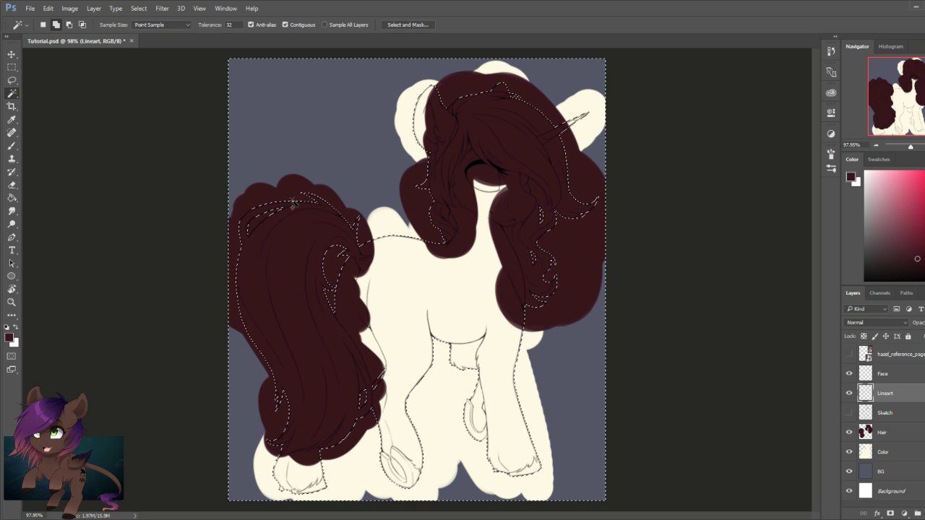
click(137, 8)
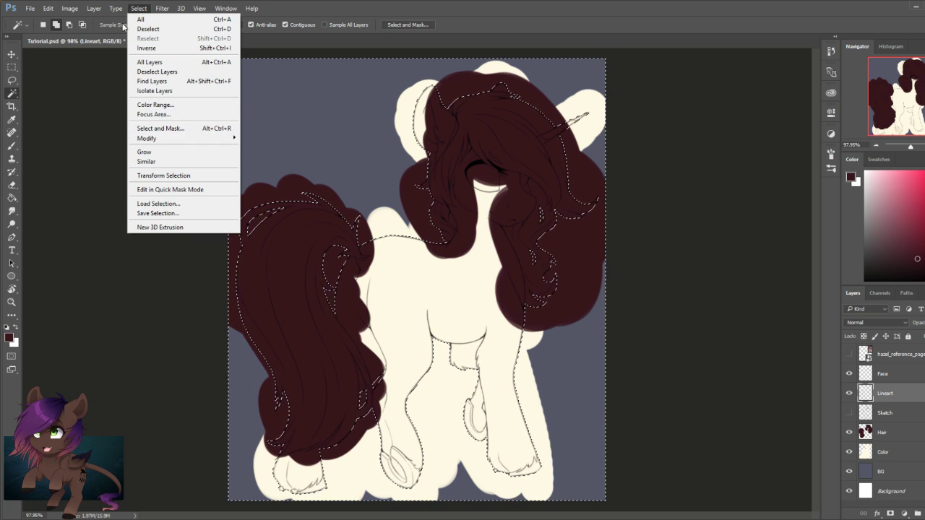
mouse_move(145, 141)
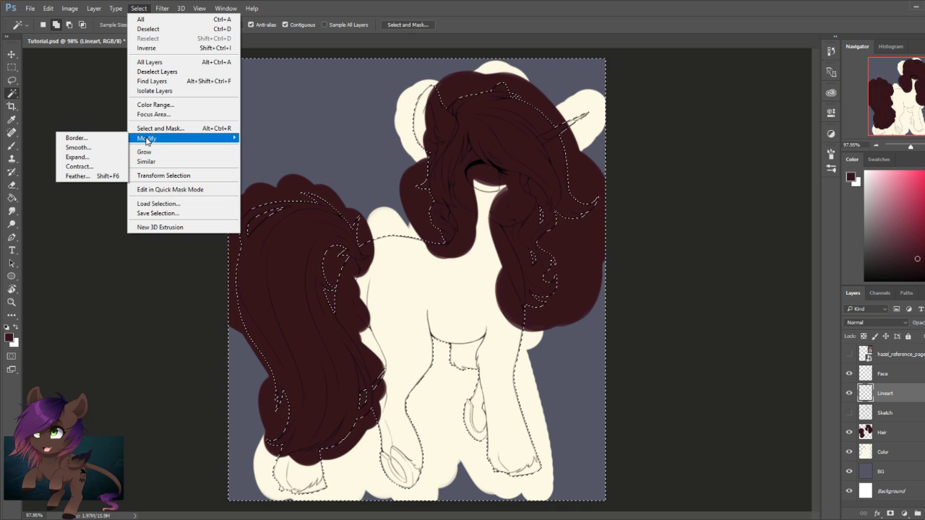
click(110, 158)
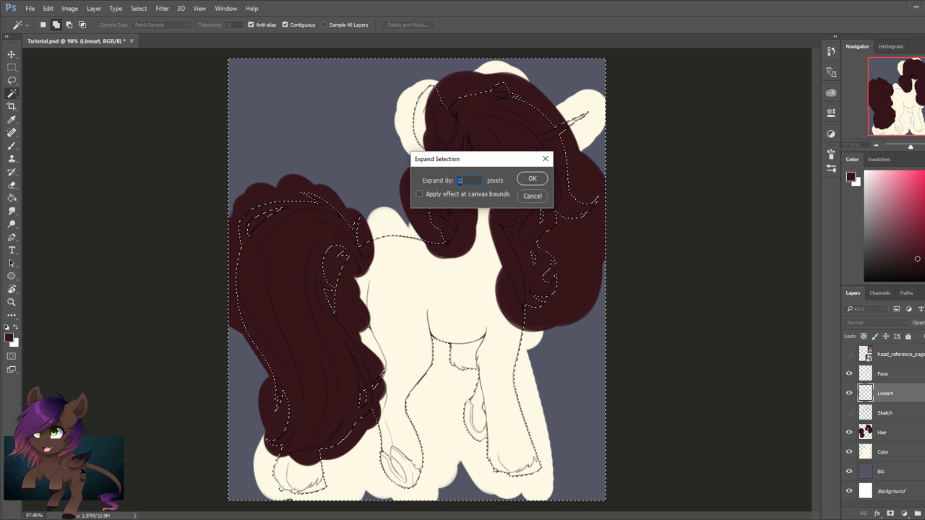
click(532, 179)
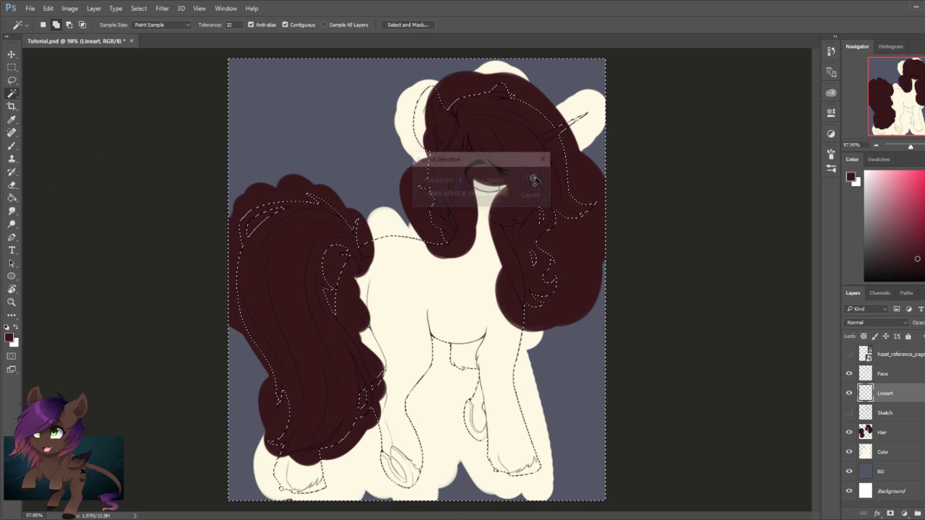
- Clear the paint outside the outlines from the Hair and Color layers and drop the selection
click(898, 433)
key(Delete)
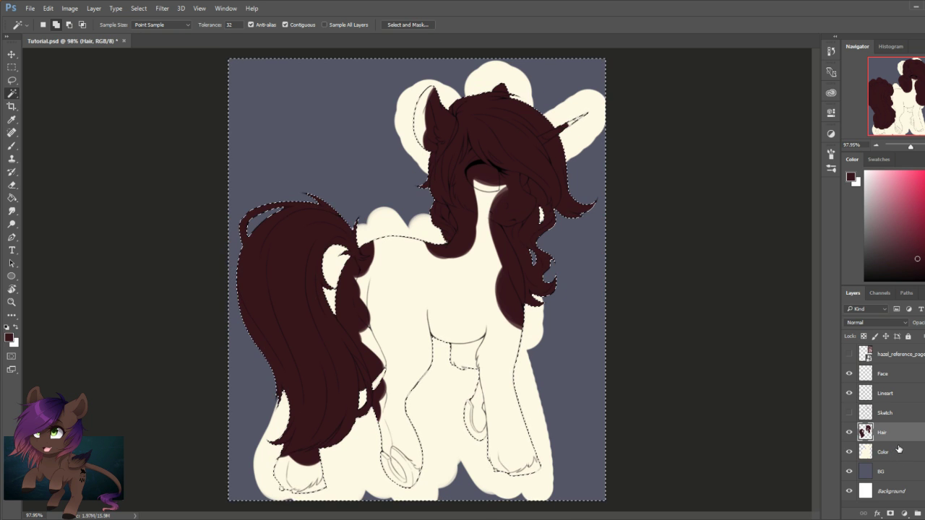
click(914, 453)
key(Delete)
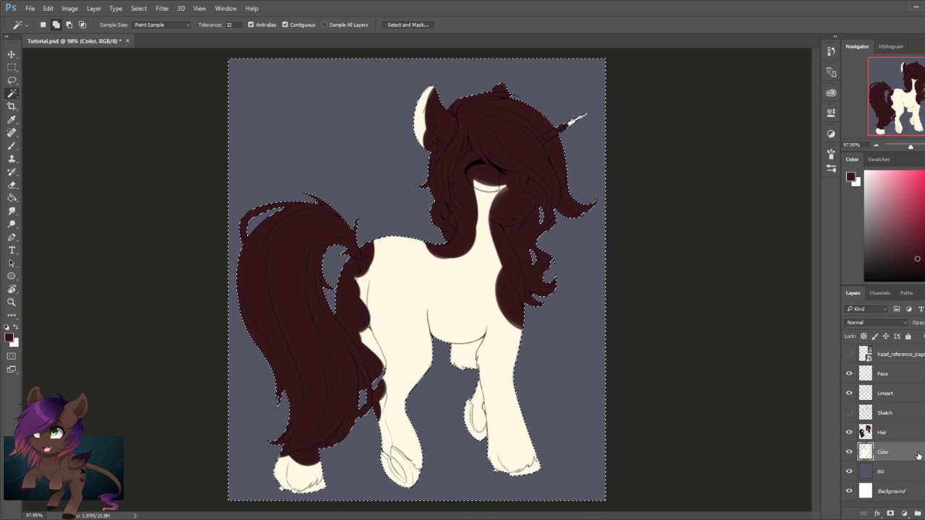
key(ctrl+d)
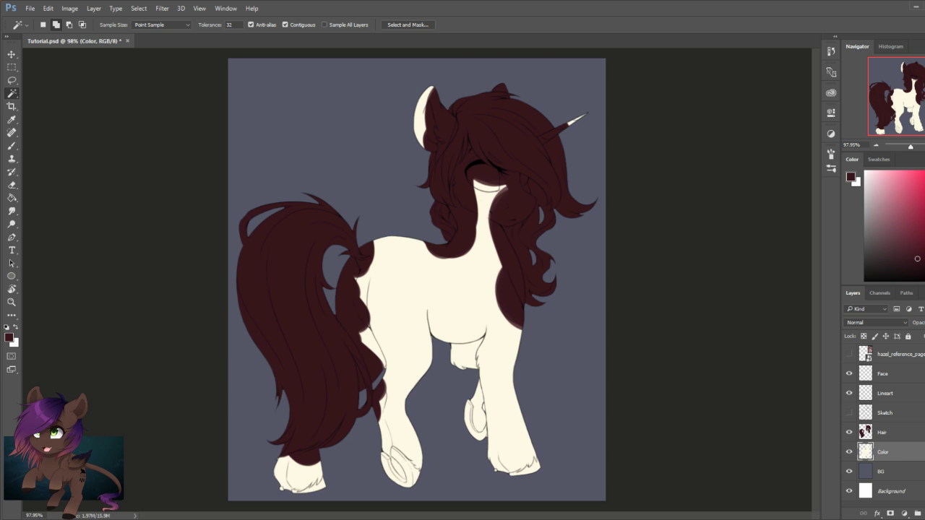
- Clear maroon from the face, ears, horn and body on Hair, using a Magic Wand selection of the Lineart regions expanded by 1 pixel
click(912, 395)
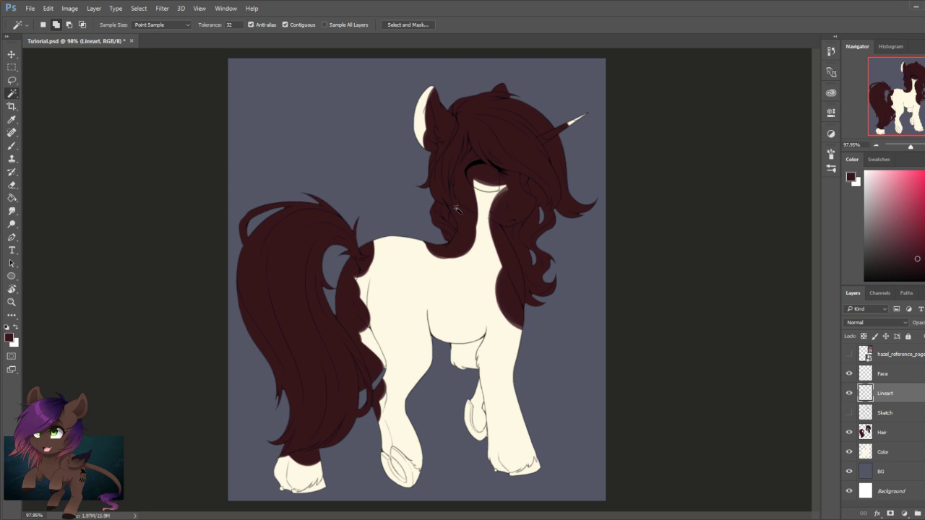
click(557, 135)
key(ctrl+d)
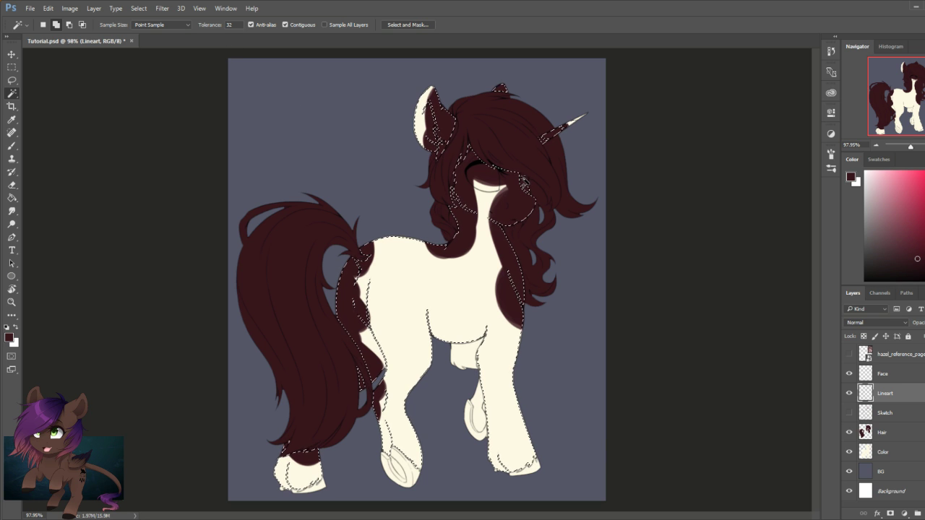
click(139, 8)
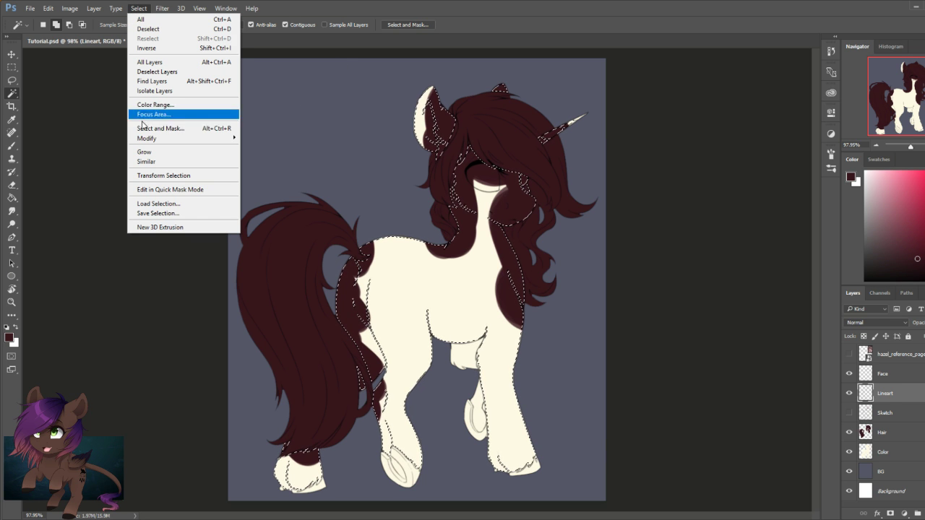
mouse_move(147, 138)
click(77, 157)
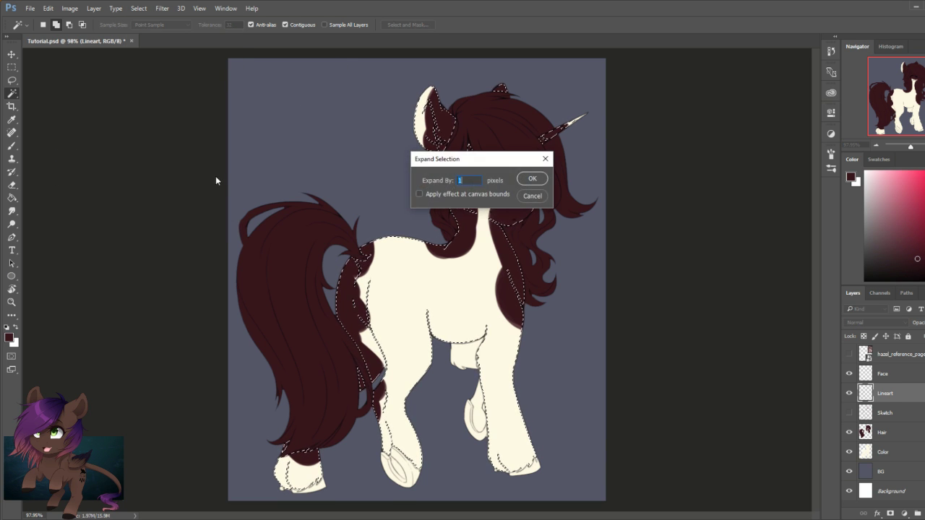
click(531, 179)
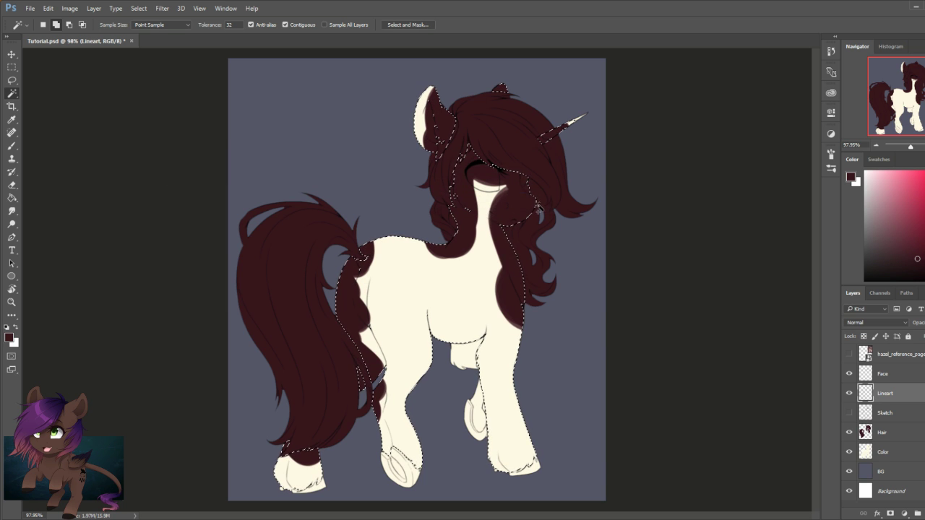
click(892, 432)
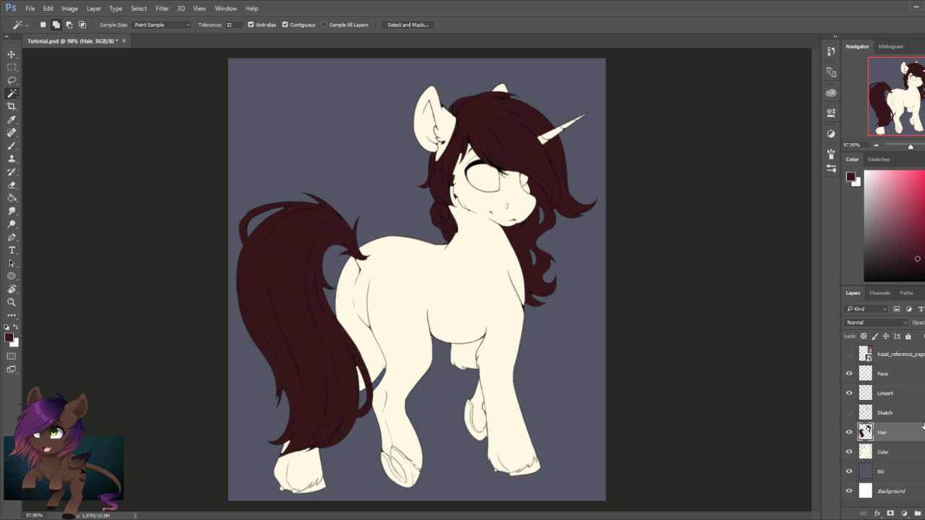
- Hide the BG and Color layers to check the hair fill against white around the head
click(849, 471)
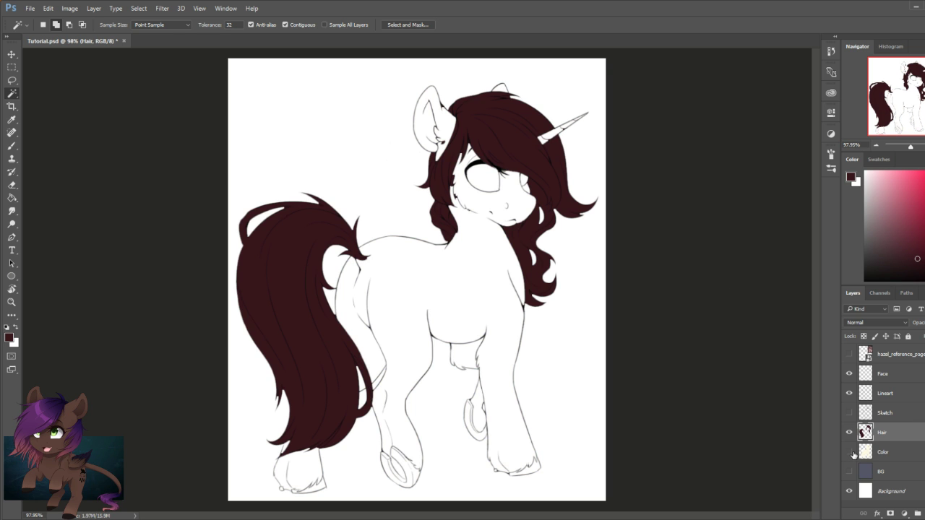
click(11, 302)
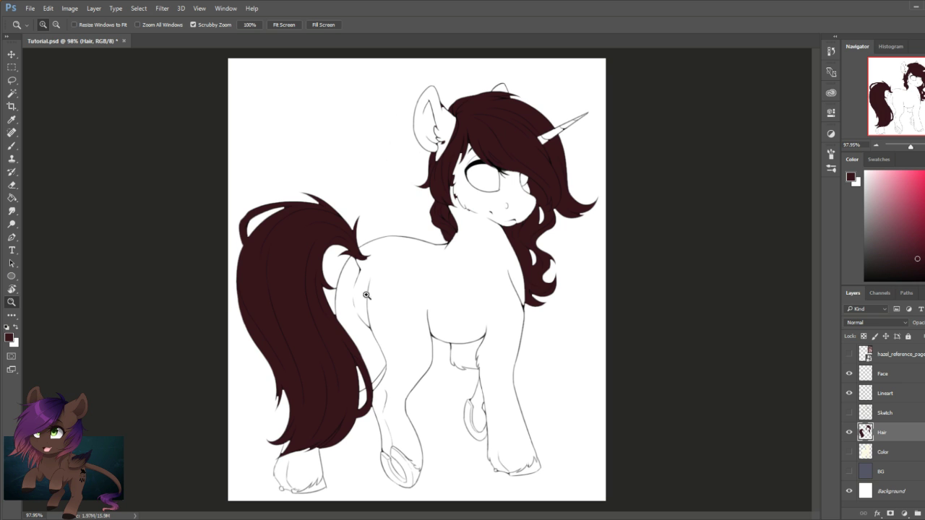
drag(495, 168, 523, 155)
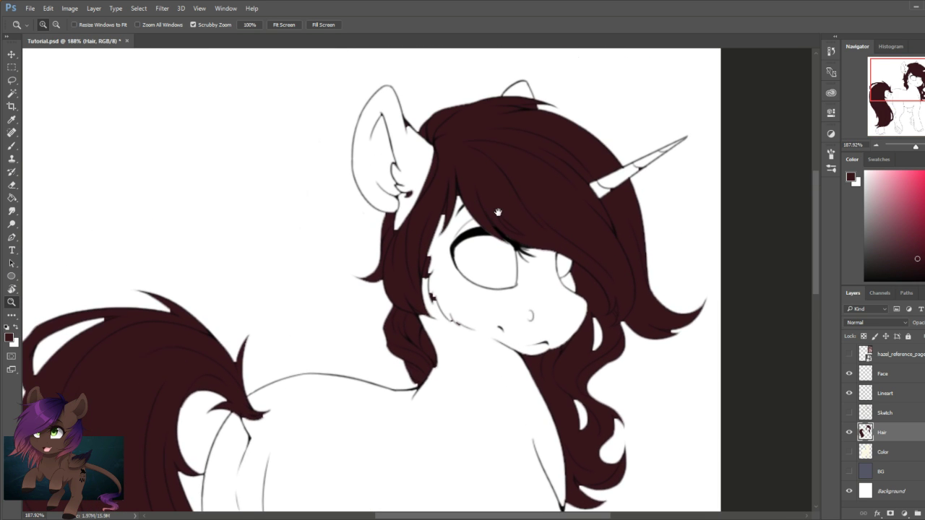
click(11, 146)
key([)
key([)
key([)
key([)
key([)
key([)
key([)
key([)
key([)
key([)
mouse_move(366, 146)
mouse_down()
mouse_move(411, 109)
mouse_move(355, 113)
mouse_up()
mouse_move(420, 233)
mouse_down()
mouse_move(396, 161)
mouse_move(401, 241)
mouse_up()
drag(501, 161, 481, 279)
drag(599, 183, 587, 187)
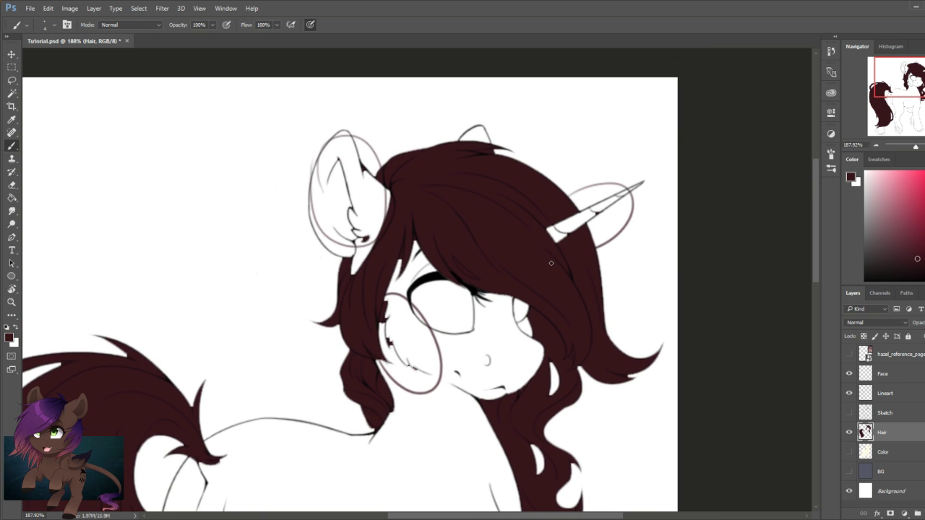
drag(448, 315, 568, 136)
mouse_move(314, 376)
mouse_down()
mouse_move(503, 189)
mouse_move(458, 277)
mouse_move(453, 308)
mouse_up()
drag(564, 136, 431, 301)
key(ctrl+alt+z)
key(ctrl+alt+z)
key(ctrl+alt+z)
- Erase stray maroon from the near ear's tuft and touch up the hair fill beside the far ear and horn
drag(551, 216, 530, 294)
key(e)
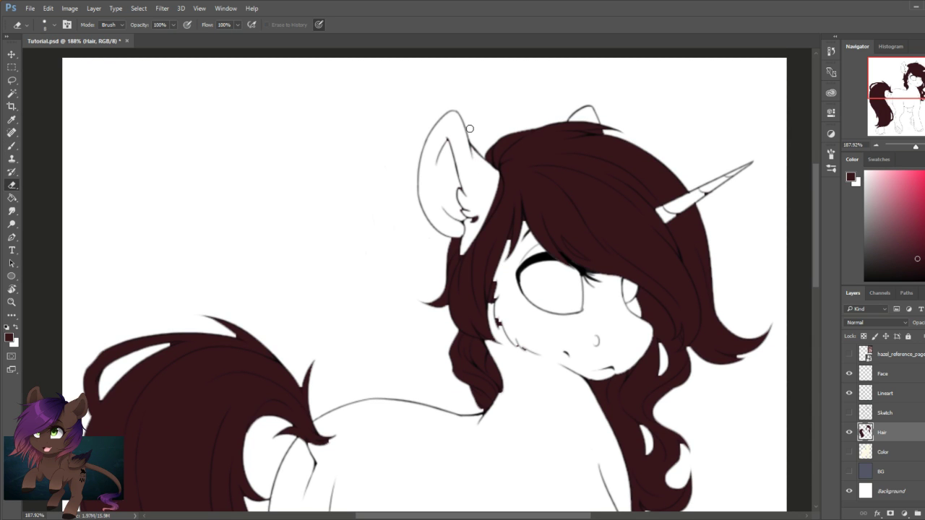
drag(466, 224, 478, 216)
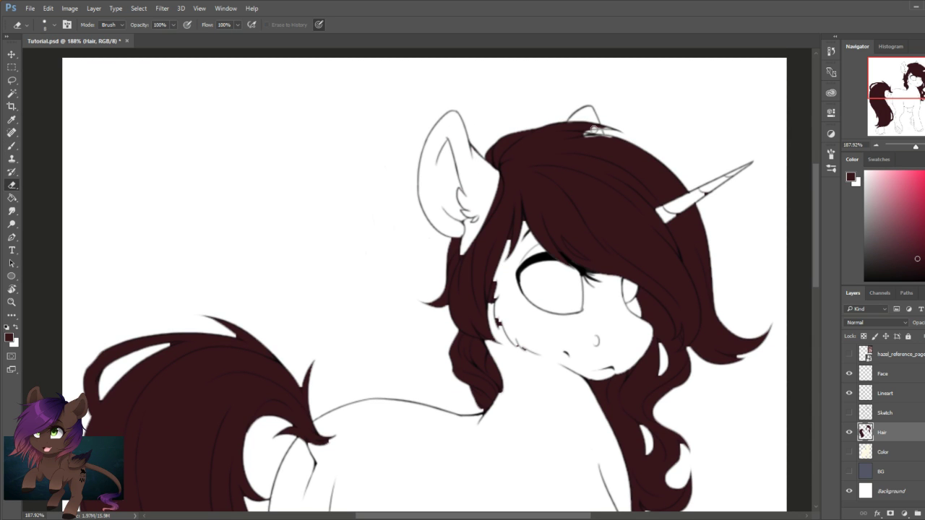
key(b)
key(e)
key(b)
drag(677, 217, 664, 226)
drag(615, 264, 614, 207)
- Erase the maroon inside the small gaps and curl undersides of the front mane locks
key(e)
drag(656, 282, 658, 292)
mouse_move(678, 270)
mouse_down()
mouse_move(683, 288)
mouse_move(741, 298)
mouse_up()
drag(677, 383, 684, 393)
drag(679, 397, 668, 319)
drag(627, 368, 634, 377)
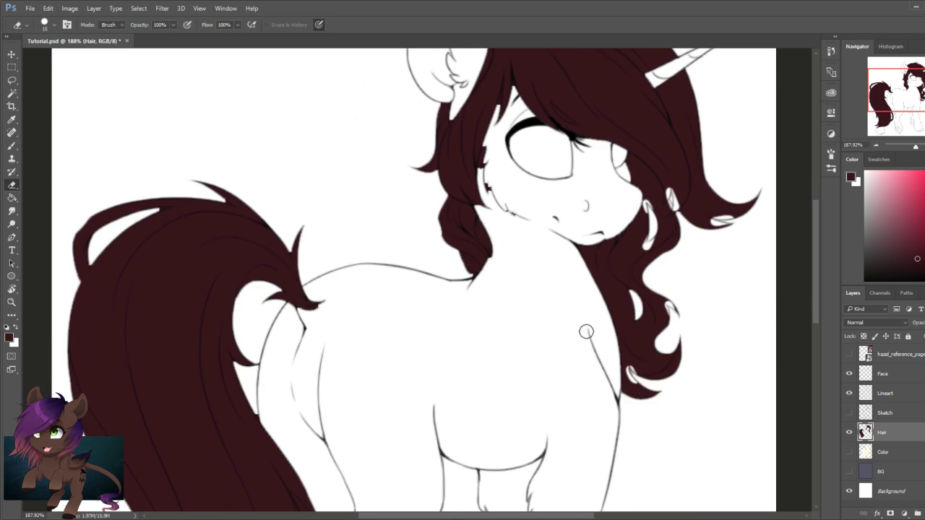
drag(595, 292, 624, 396)
- Erase the stray maroon left along the cheek fluff, jaw and neck on the Hair layer
key(bracketright)
drag(632, 337, 630, 347)
drag(584, 209, 601, 223)
click(500, 376)
click(468, 273)
drag(480, 232, 481, 207)
- Touch up the maroon at the braid's end beside the neck with the Brush, undoing the last stray stroke
key(b)
mouse_move(468, 266)
mouse_down()
mouse_move(472, 283)
mouse_move(506, 318)
mouse_move(514, 238)
mouse_move(536, 173)
mouse_move(551, 196)
mouse_move(604, 223)
mouse_up()
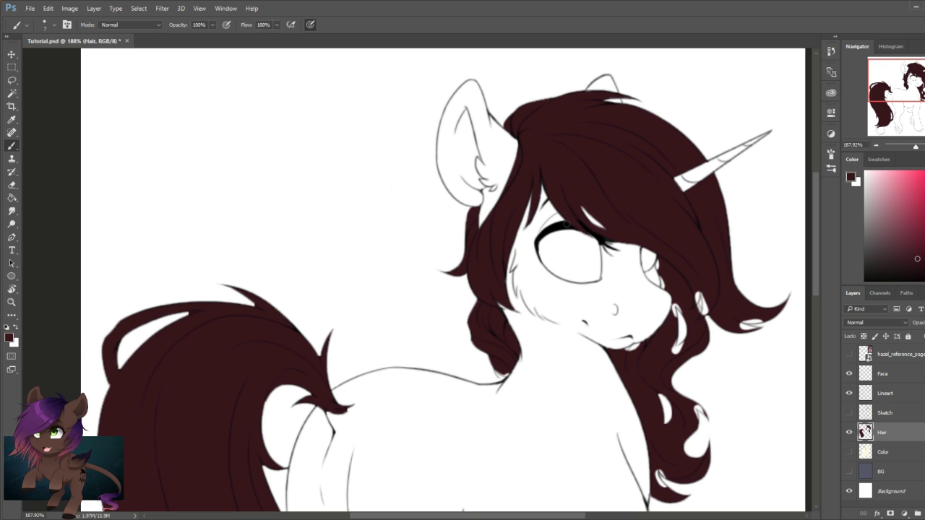
key(ctrl+z)
mouse_move(576, 191)
mouse_down()
mouse_move(449, 181)
mouse_move(479, 198)
mouse_up()
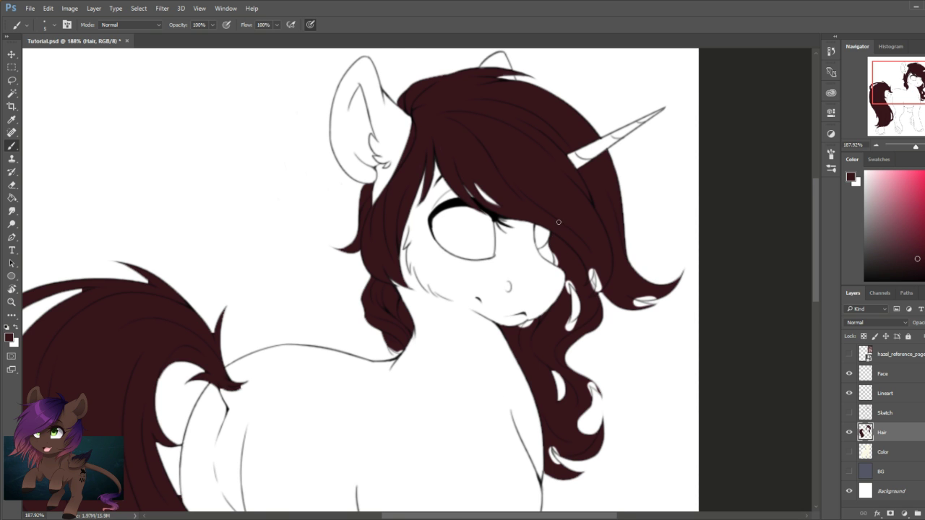
scroll(571, 219, down, 2)
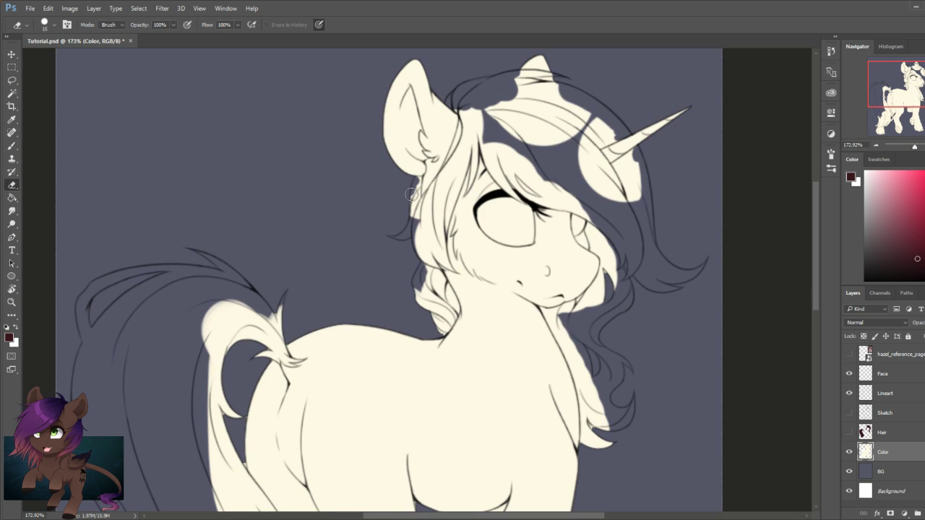
- With Hair hidden, erase the cream coat fill beneath the braid and the upper and middle tail on the Color layer
drag(411, 194, 434, 328)
mouse_move(434, 329)
mouse_down()
mouse_move(383, 260)
mouse_move(379, 365)
mouse_up()
mouse_move(225, 366)
mouse_down()
mouse_move(399, 269)
mouse_move(369, 294)
mouse_up()
key([)
drag(370, 295, 370, 198)
drag(370, 198, 362, 245)
drag(365, 300, 361, 317)
drag(379, 284, 353, 165)
drag(428, 287, 375, 377)
key(])
key(])
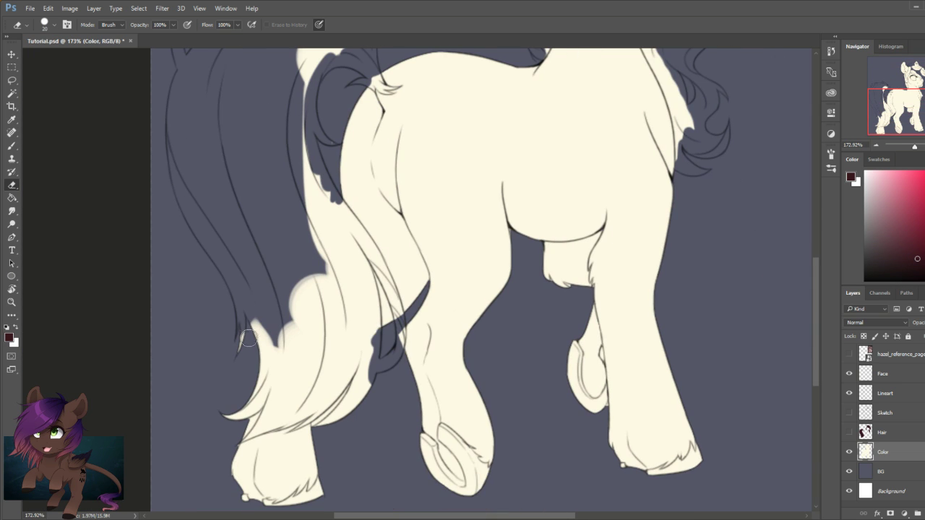
drag(296, 303, 315, 244)
- Erase the cream fill from the tail's pointed lower tips using a finer eraser
key([)
key([)
key([)
key([)
key([)
key([)
key([)
drag(277, 338, 263, 358)
key([)
drag(367, 329, 325, 323)
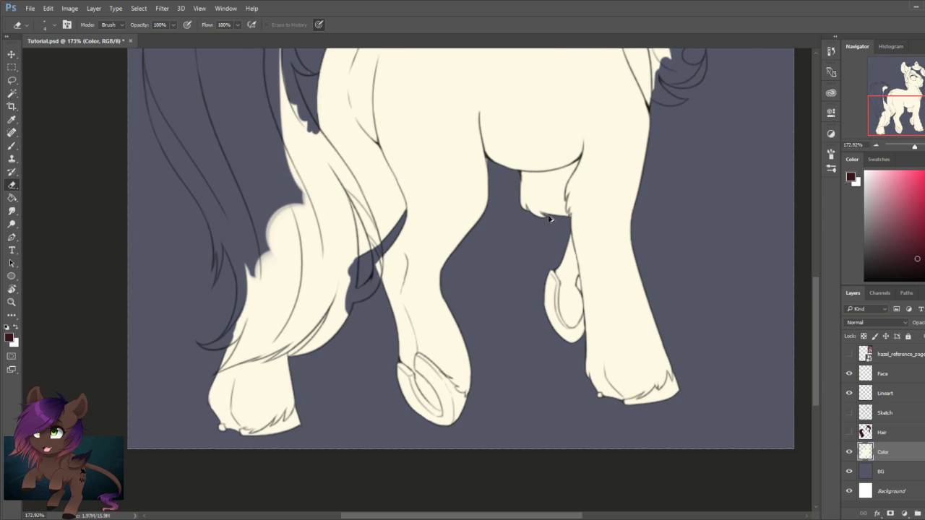
key(ctrl+0)
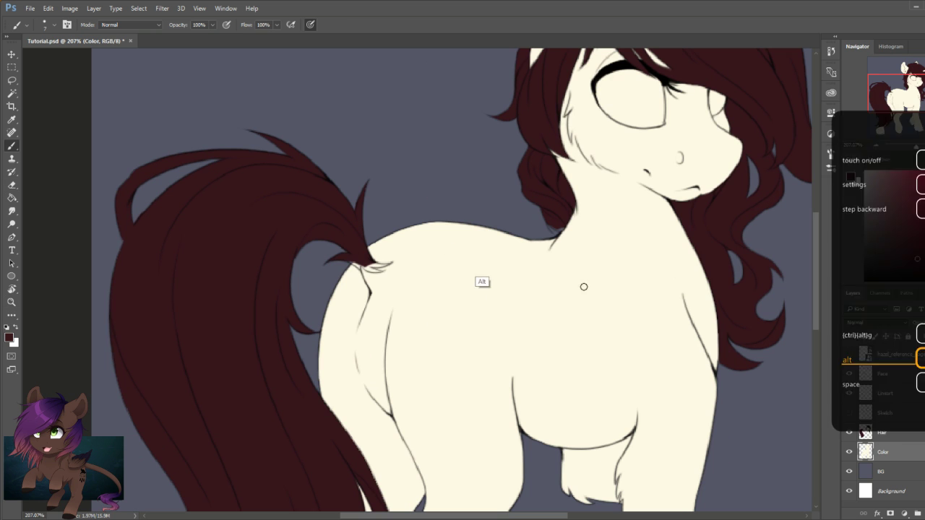
- Paint the pale tuft where the tail meets the rump maroon
mouse_move(351, 262)
mouse_down()
mouse_move(364, 270)
mouse_move(388, 265)
mouse_up()
drag(369, 267, 387, 260)
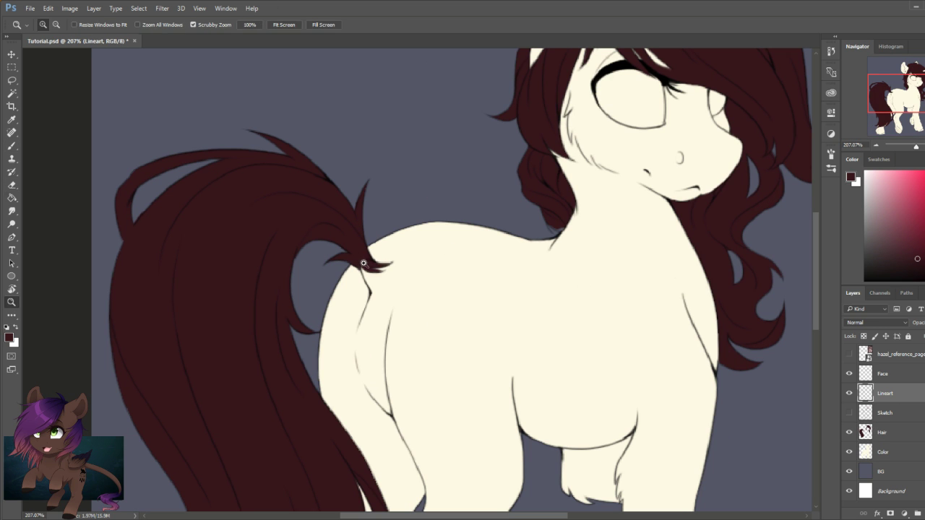
drag(367, 270, 435, 315)
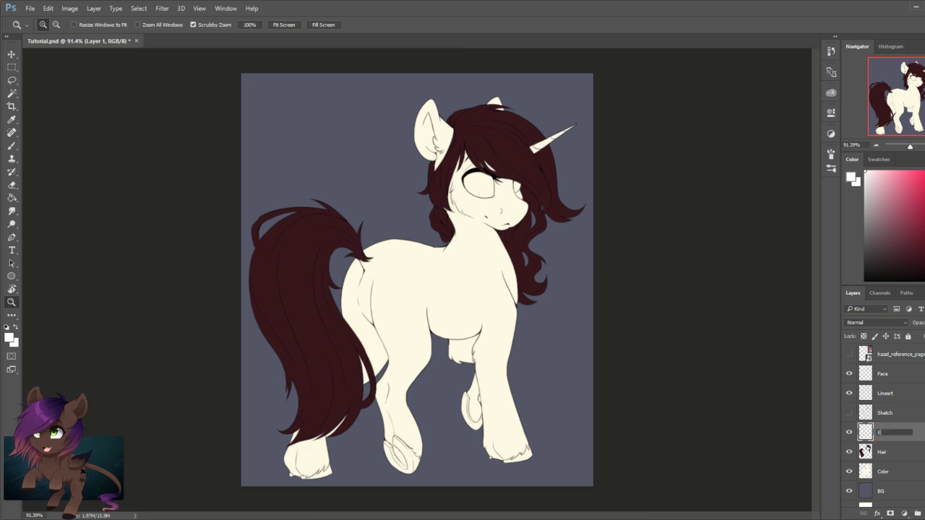
- Name the new layer Eyes and block in both eyes with white on it, keeping the Color layer hidden
text(yes)
key(Return)
drag(514, 187, 571, 187)
drag(527, 147, 536, 207)
click(11, 145)
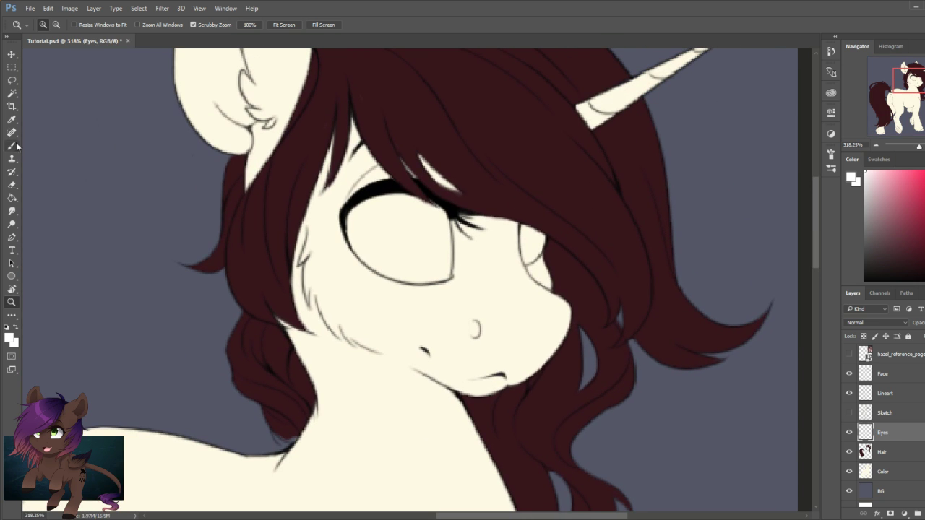
key(bracketright)
key(bracketright)
key(bracketright)
mouse_move(345, 232)
mouse_down()
mouse_move(414, 197)
mouse_move(448, 261)
mouse_move(401, 218)
mouse_move(416, 206)
mouse_move(400, 284)
mouse_up()
click(849, 471)
mouse_move(531, 229)
mouse_down()
mouse_move(533, 253)
mouse_move(514, 250)
mouse_up()
- Erase the white spilling past the outlines of both eyes on the Eyes layer
click(12, 186)
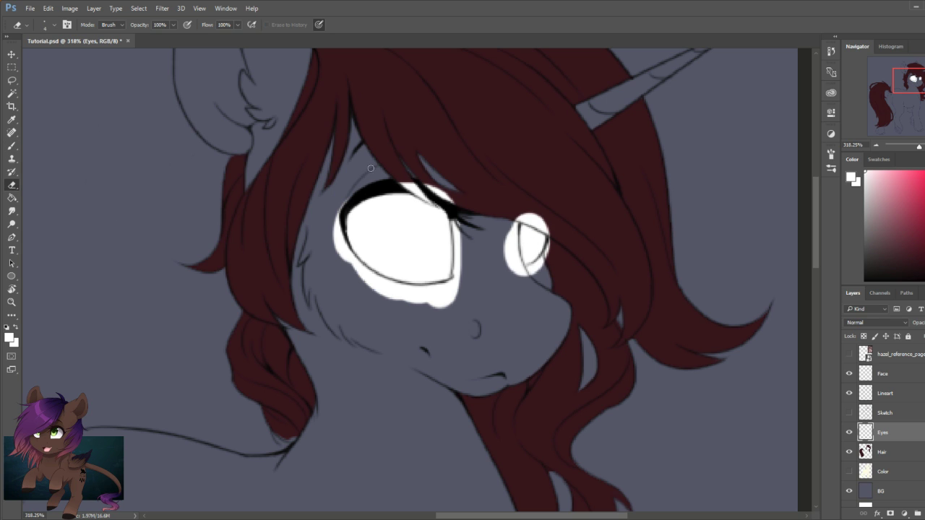
mouse_move(385, 185)
mouse_down()
mouse_move(451, 199)
mouse_move(455, 290)
mouse_move(460, 254)
mouse_up()
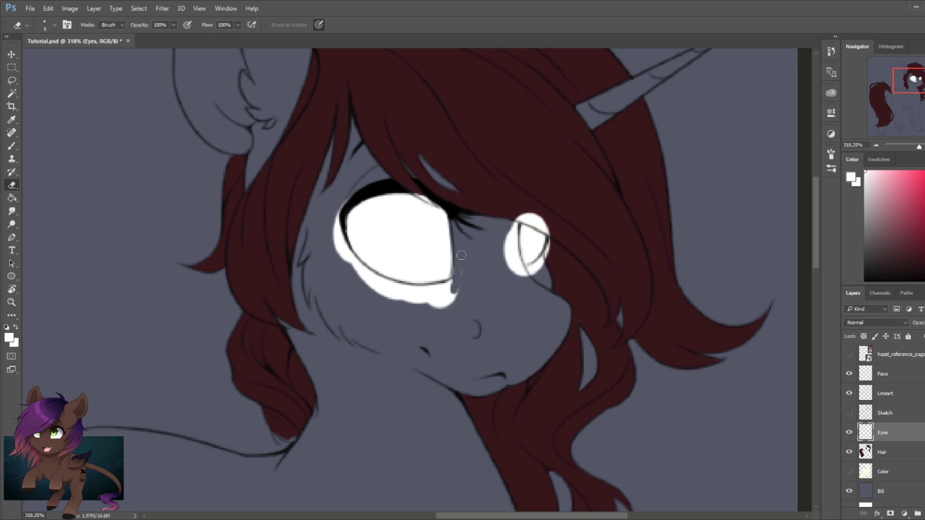
mouse_move(369, 183)
mouse_down()
mouse_move(337, 235)
mouse_move(339, 214)
mouse_move(348, 257)
mouse_move(367, 270)
mouse_move(456, 280)
mouse_move(444, 296)
mouse_move(419, 190)
mouse_up()
mouse_move(510, 238)
mouse_down()
mouse_move(546, 223)
mouse_move(530, 222)
mouse_move(555, 275)
mouse_up()
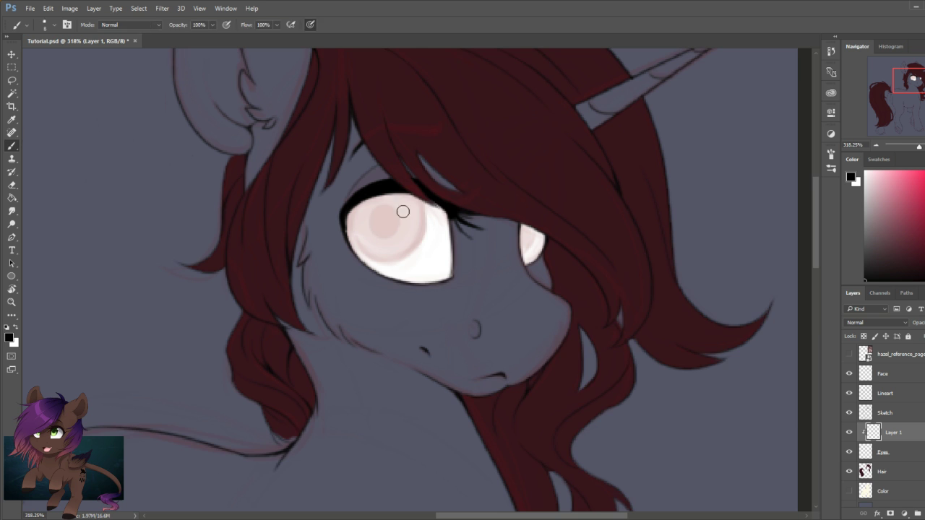
- Draw thin black iris outlines in both eyes on the layer clipped to Eyes, following the sketch
mouse_move(367, 227)
mouse_down()
mouse_move(415, 220)
mouse_move(413, 256)
mouse_move(349, 206)
mouse_up()
key(bracketleft)
key(bracketleft)
key(bracketleft)
key(bracketleft)
key(bracketleft)
drag(548, 254, 557, 231)
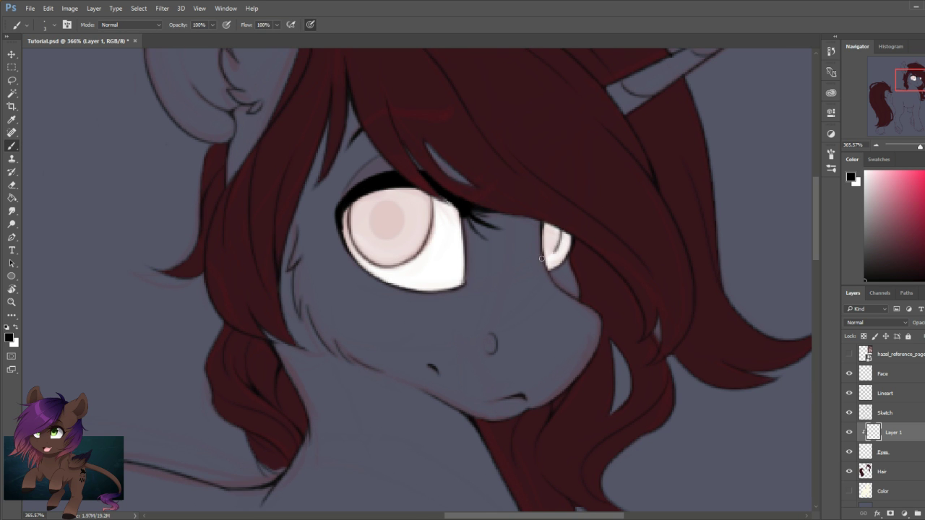
- Fill both irises with pink on a new layer clipped to Eyes and place it beneath the iris outlines
key(ctrl+shift+alt+n)
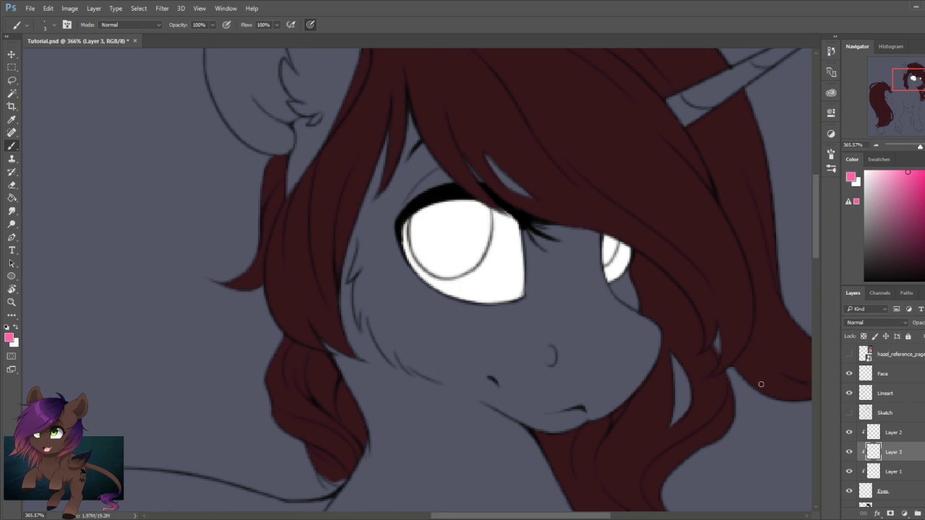
drag(433, 239, 485, 217)
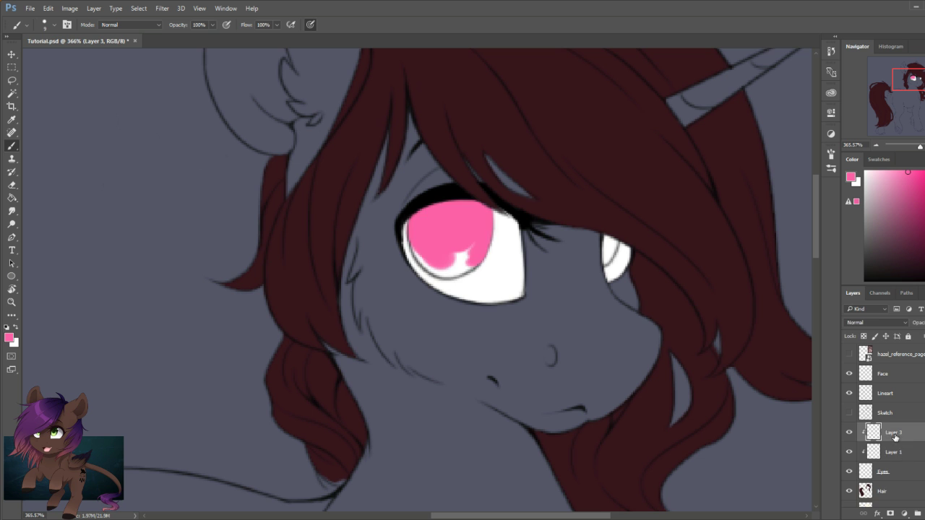
drag(906, 460, 896, 427)
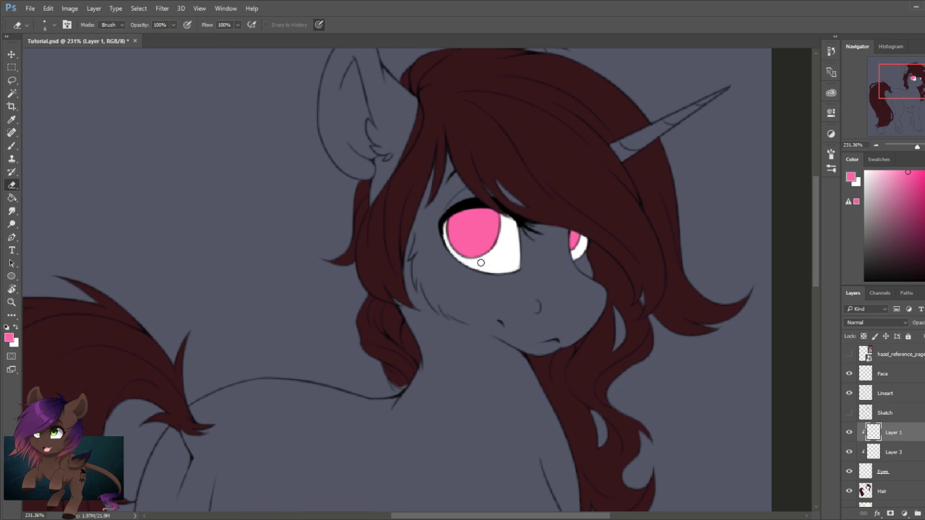
- Show the reference page and sample its dark maroon as the paint colour for the pupils
key(z)
drag(480, 263, 444, 310)
drag(516, 172, 547, 171)
click(848, 354)
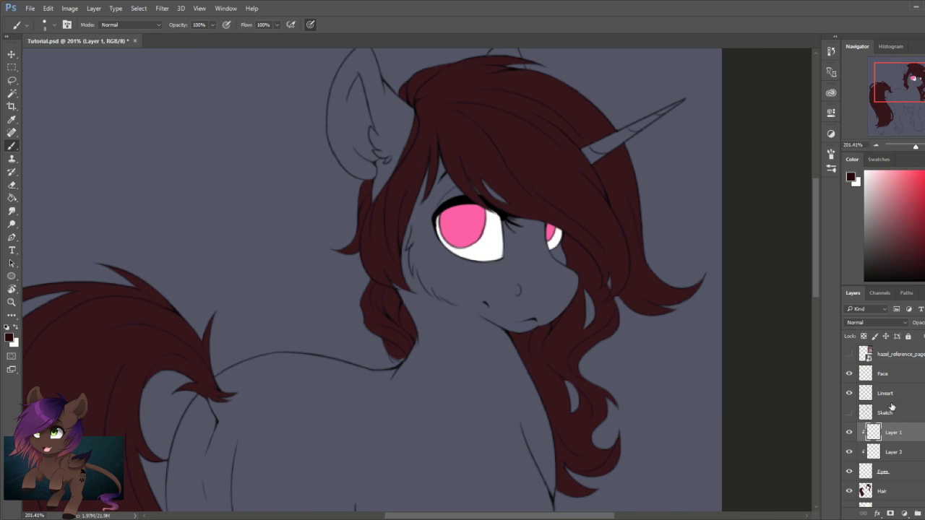
- Paint dark maroon pupils inside both pink irises on Layer 3
click(893, 452)
drag(458, 217, 462, 220)
key([)
key([)
key(z)
drag(477, 186, 510, 185)
key(b)
drag(413, 283, 424, 267)
key(z)
drag(261, 362, 226, 362)
drag(262, 362, 225, 362)
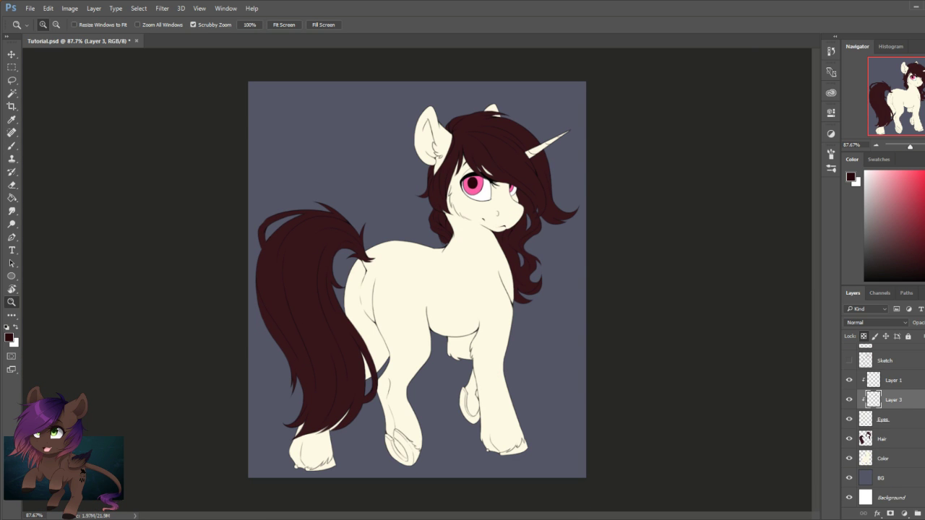
- Shift the reference page fully onto the canvas, sample the plum of its hair ends and hide the page again
scroll(888, 405, up, 3)
click(849, 354)
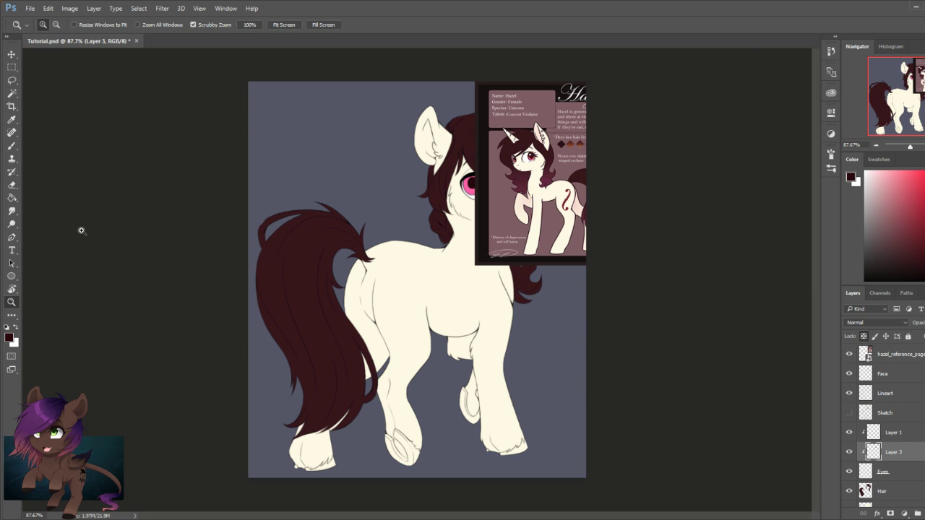
click(896, 354)
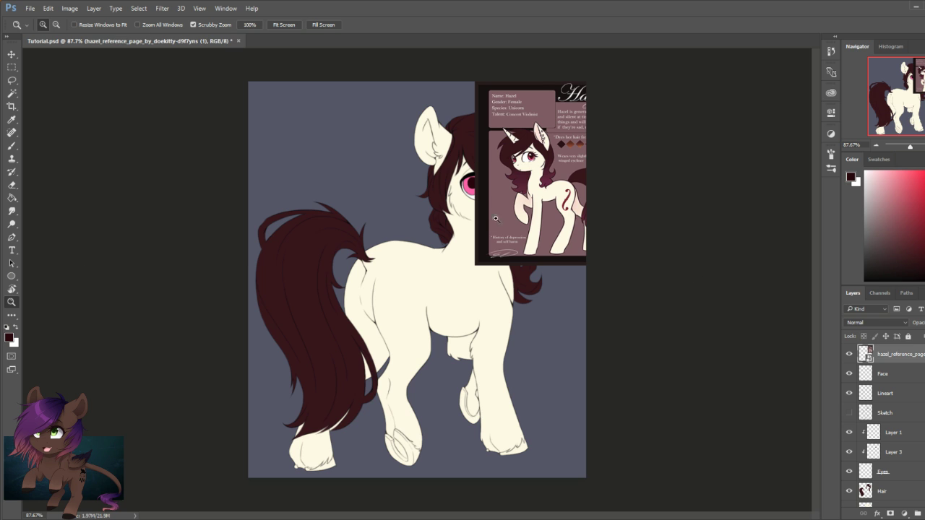
drag(525, 232, 422, 232)
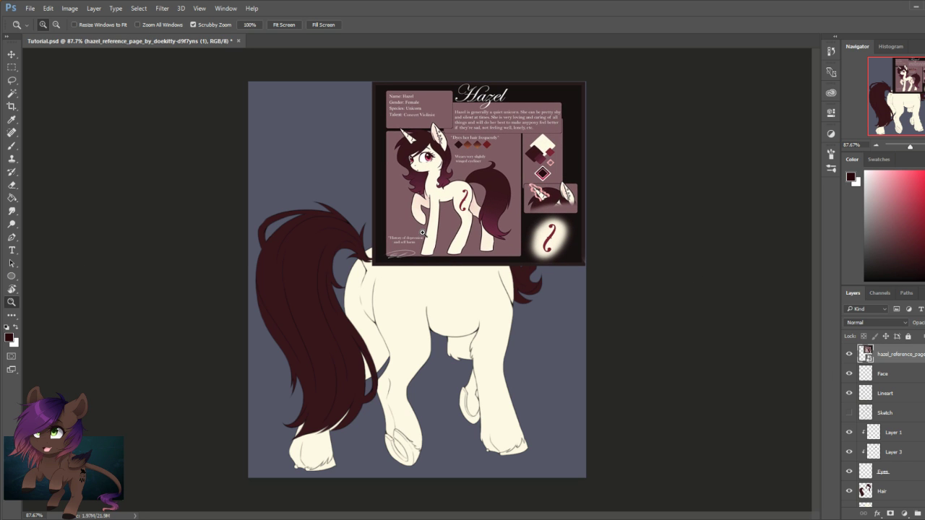
click(12, 146)
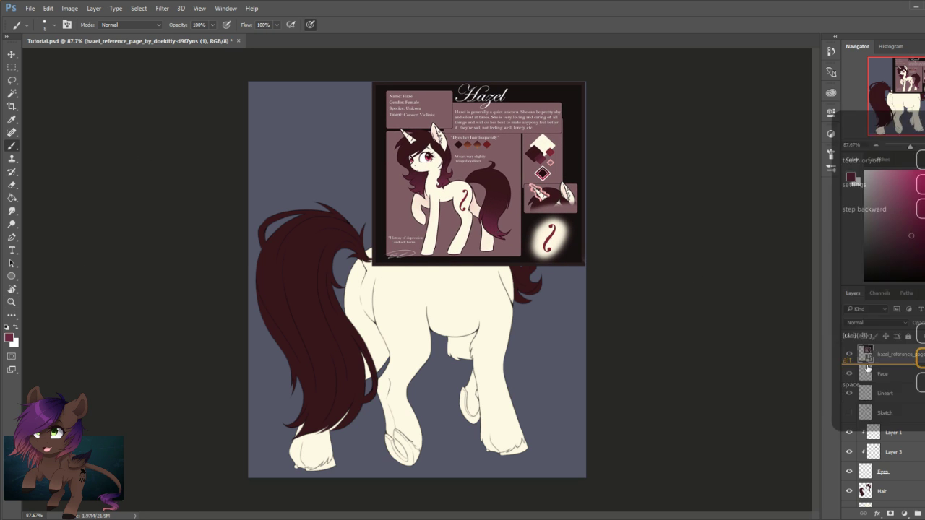
click(850, 354)
- Add a new layer above Hair and clip it to the Hair layer
scroll(885, 419, down, 2)
click(882, 439)
key(ctrl+shift+alt+n)
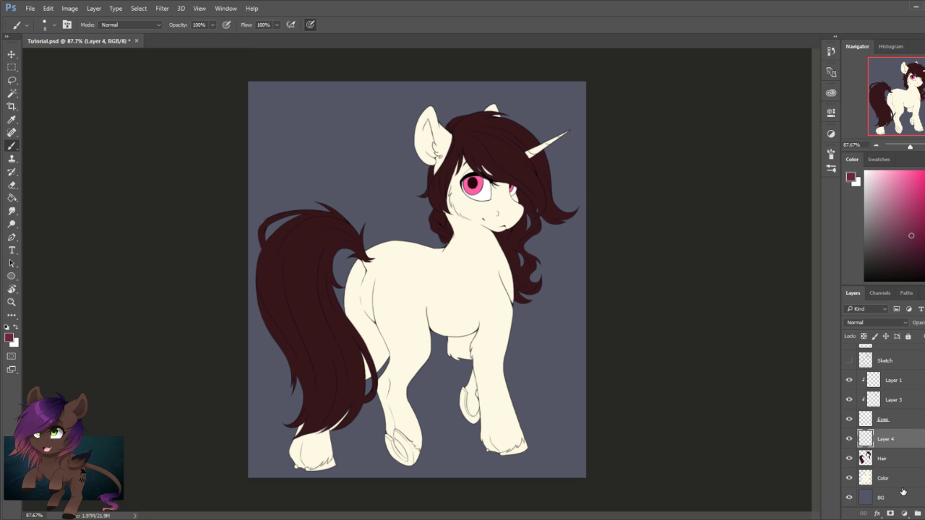
key(ctrl+alt+g)
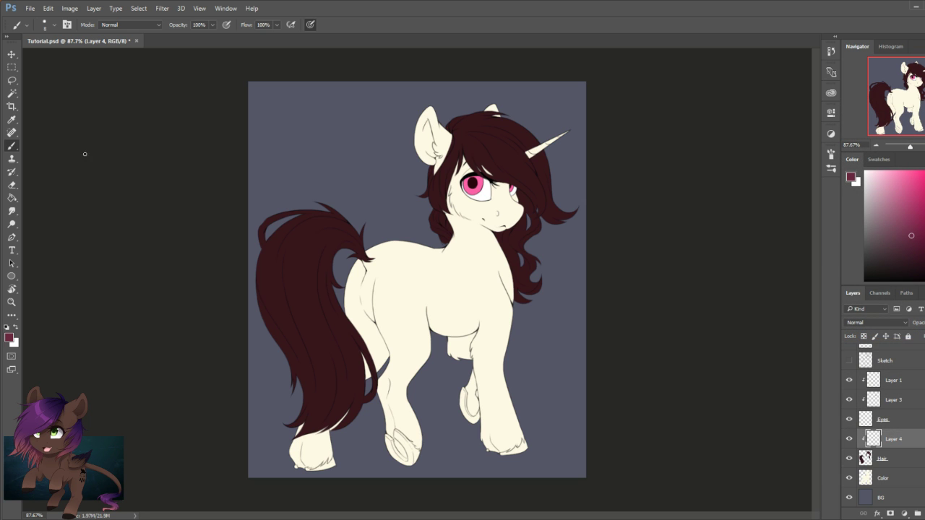
- Test broad plum strokes across the mane on the clipped layer and undo them
key(bracketright)
key(bracketright)
key(bracketright)
key(bracketright)
key(bracketright)
key(bracketright)
mouse_move(499, 128)
mouse_down()
mouse_move(344, 87)
mouse_move(609, 375)
mouse_move(236, 194)
mouse_move(340, 249)
mouse_move(365, 346)
mouse_move(204, 300)
mouse_move(243, 371)
mouse_up()
key(ctrl+alt+z)
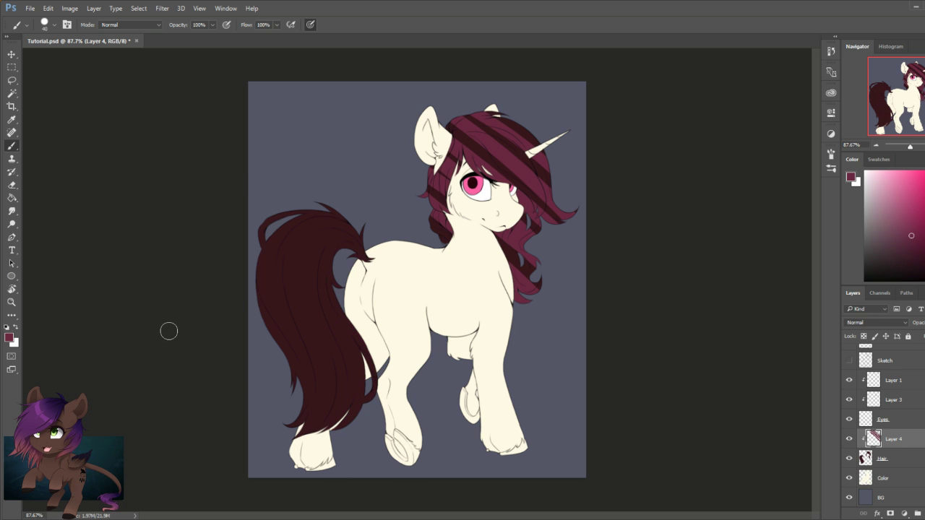
key(ctrl+alt+z)
- Fade plum into the lower half of the tail with a large soft round brush on Layer 4
key(bracketright)
key(bracketright)
key(bracketright)
key(bracketright)
key(bracketright)
key(bracketright)
key(bracketright)
key(bracketright)
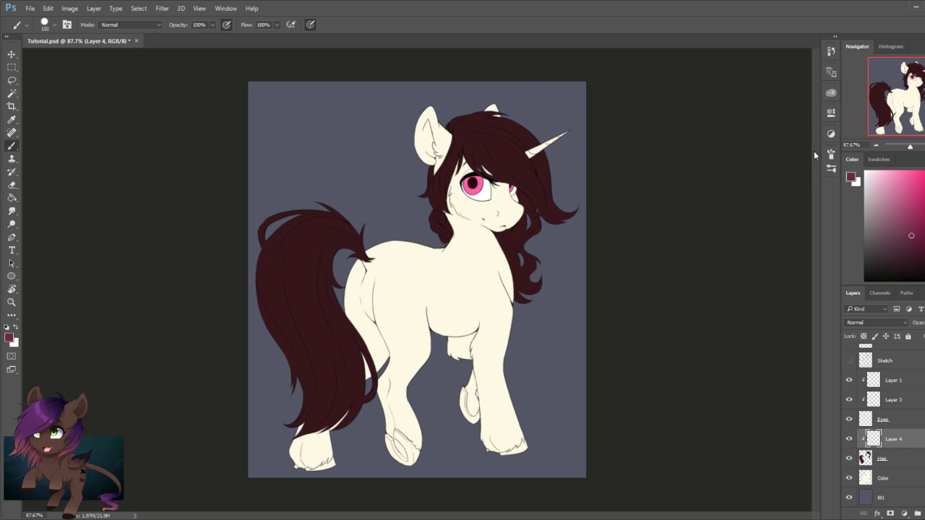
click(831, 168)
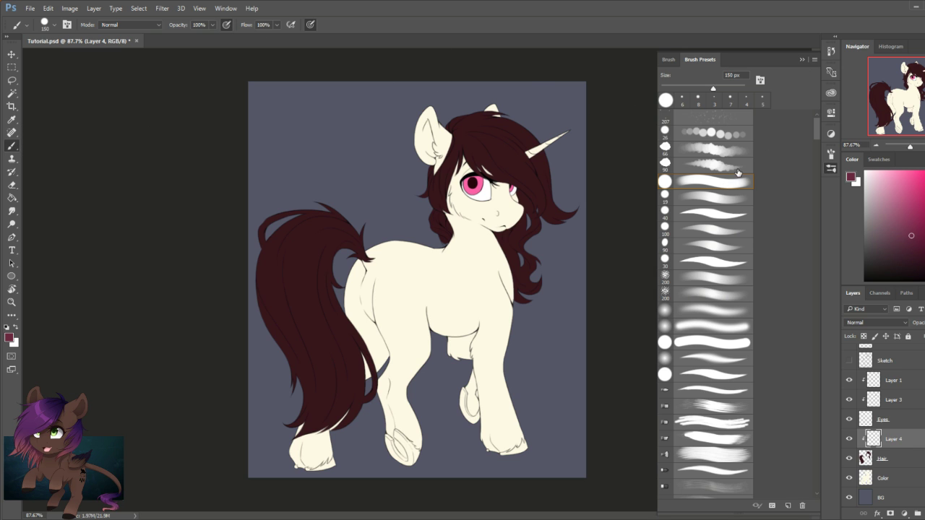
click(712, 311)
click(802, 60)
key(bracketright)
key(bracketright)
key(bracketright)
key(bracketright)
key(bracketright)
key(bracketright)
mouse_move(311, 404)
mouse_down()
mouse_move(320, 384)
mouse_move(362, 379)
mouse_move(258, 364)
mouse_move(304, 427)
mouse_up()
- Fade plum into the front mane's lower curls and the braid using smaller sizes of the soft brush
key(bracketright)
key(bracketright)
key(bracketright)
key(bracketleft)
key(bracketleft)
key(bracketleft)
mouse_move(527, 330)
mouse_down()
mouse_move(426, 223)
mouse_move(512, 271)
mouse_up()
key(bracketleft)
key(bracketleft)
key(bracketleft)
key(bracketleft)
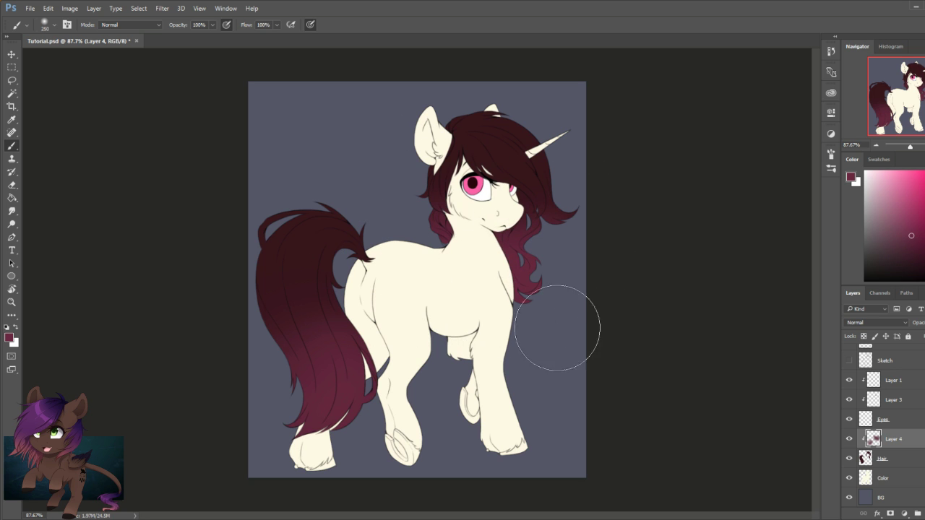
key(bracketleft)
key(bracketleft)
key(bracketleft)
key(bracketleft)
key(bracketleft)
key(bracketleft)
key(bracketleft)
- Hide the soft gradient on Layer 4 and add a new clipped layer directly above Hair
click(850, 439)
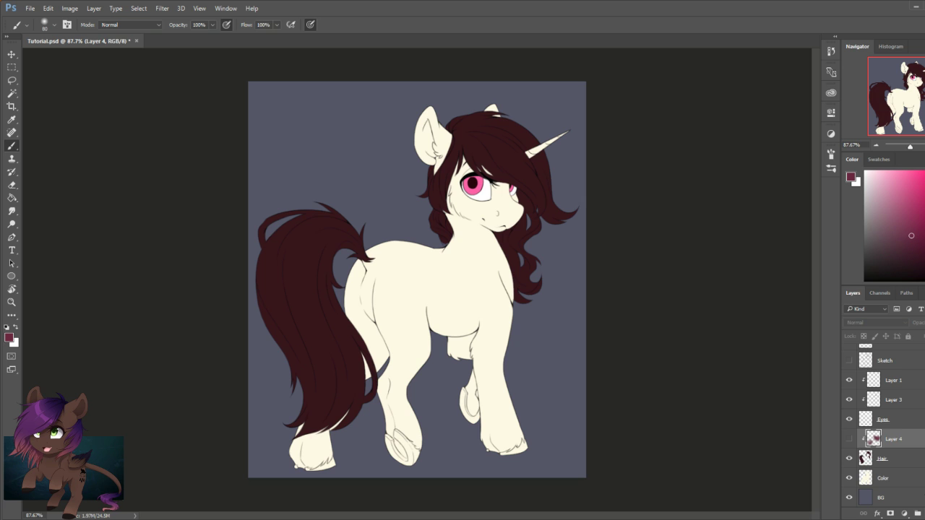
click(915, 456)
key(ctrl+shift+alt+n)
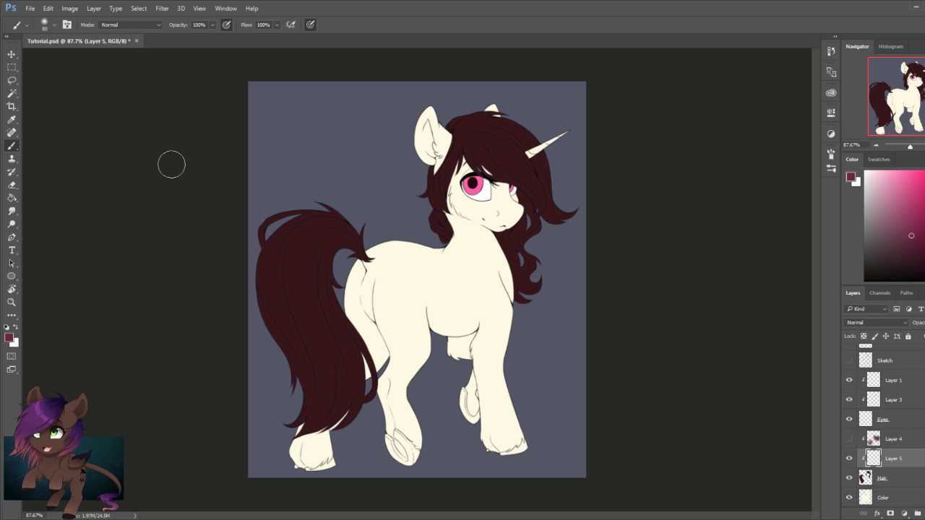
- Paint the tail's lower third solid plum with a hard round brush of 175 px on Layer 5
click(831, 167)
click(731, 182)
click(801, 60)
key(bracketright)
key(bracketright)
key(bracketright)
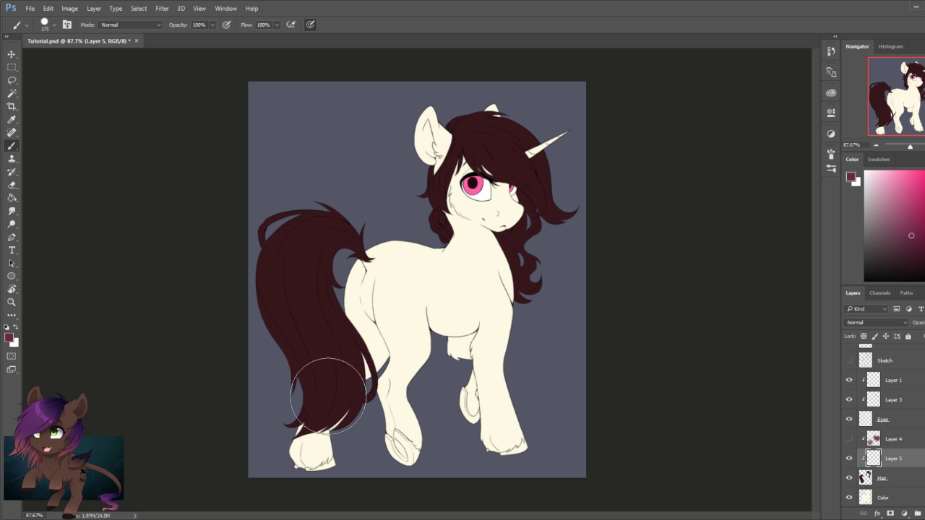
drag(364, 375, 306, 388)
- Paint the front mane's lower curls and the braid solid plum on Layer 5, reducing the hard round brush to 90 px
drag(519, 293, 517, 279)
key(bracketleft)
key(bracketleft)
click(442, 243)
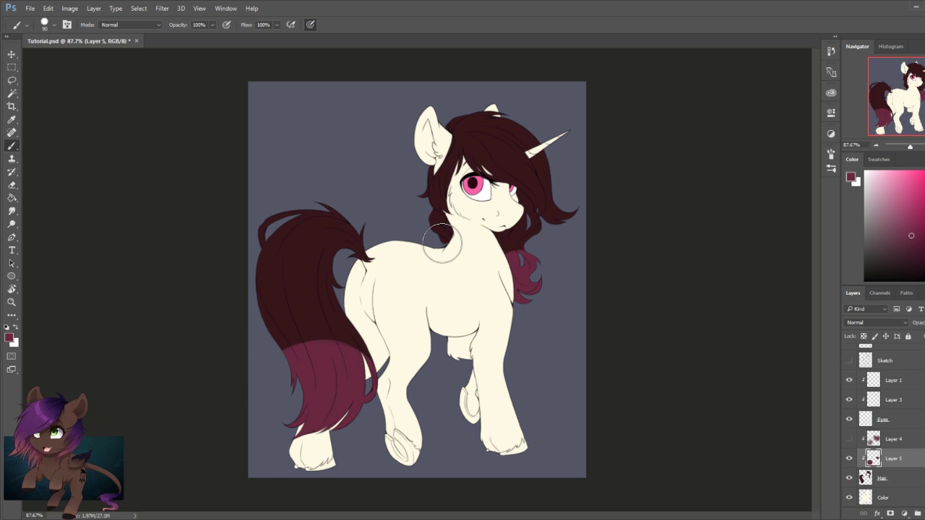
- Smudge the hard plum edge across the tail and the front curls with a large Smudge brush to blend it into the dark hair
click(12, 211)
key(bracketright)
key(bracketright)
key(bracketright)
key(bracketright)
key(bracketright)
key(bracketright)
key(bracketright)
key(bracketright)
key(bracketright)
drag(350, 363, 352, 377)
drag(318, 340, 293, 351)
drag(515, 257, 514, 235)
- Blend the plum edges on the braid and the remaining mane locks with a smaller Smudge brush
key(bracketleft)
key(bracketleft)
key(bracketleft)
key(bracketleft)
key(bracketleft)
key(bracketleft)
mouse_move(444, 238)
mouse_down()
mouse_move(443, 228)
mouse_move(560, 221)
mouse_up()
- Delete Layer 5 and show the soft plum gradient on Layer 4 again
key(Delete)
click(848, 438)
- Sample the tail's dark base colour for the brush and make the Hair layer active
key(b)
alt+click(289, 245)
key(z)
key(alt+bracketright)
click(883, 458)
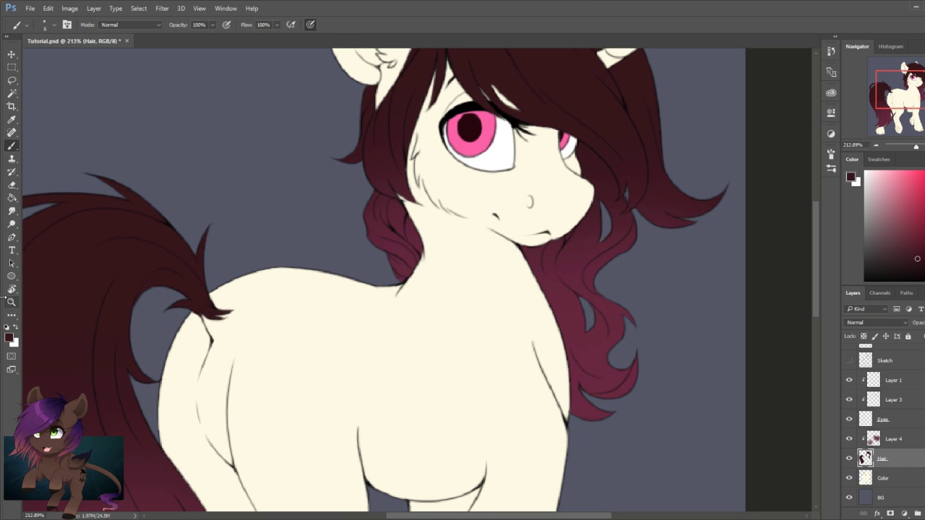
- Set the brush colour to a light warm grey based on the body cream and add a clipped layer directly above Color
key(z)
drag(516, 316, 432, 316)
scroll(883, 419, up, 2)
key(b)
alt+click(416, 302)
scroll(883, 419, down, 2)
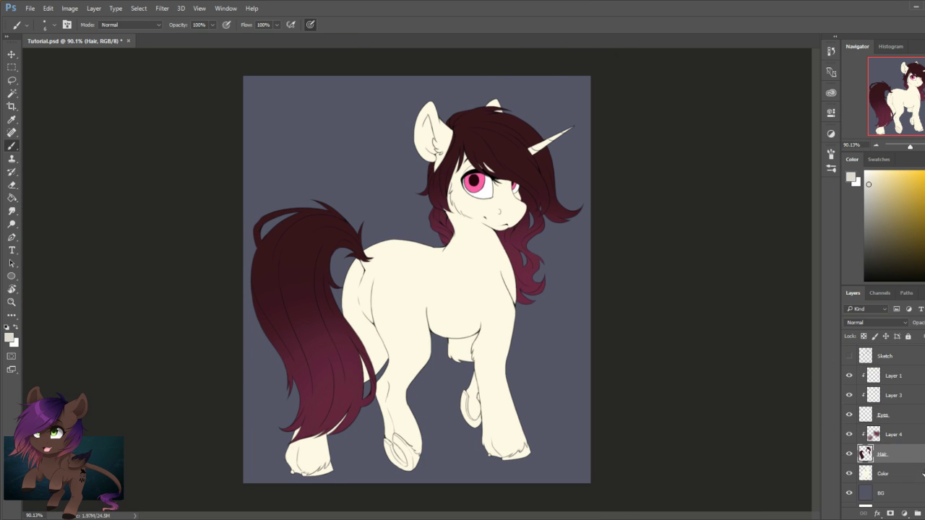
click(883, 473)
key(ctrl+shift+n)
- Paint all the hooves light warm grey on the clipped Layer 5, including the undersides of the two raised ones
drag(536, 440, 588, 441)
mouse_move(414, 359)
mouse_down()
mouse_move(426, 411)
mouse_move(441, 406)
mouse_up()
drag(525, 451, 486, 473)
drag(190, 482, 167, 488)
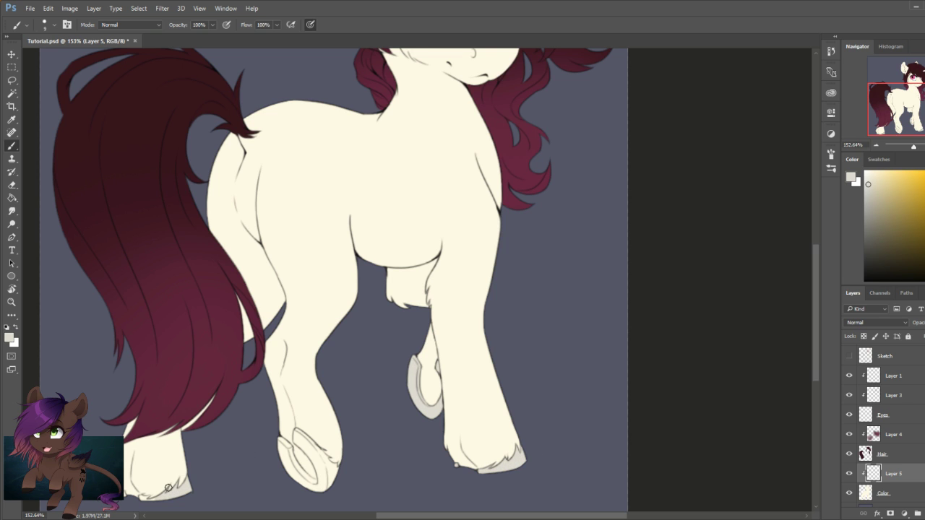
mouse_move(287, 446)
mouse_down()
mouse_move(318, 482)
mouse_move(296, 434)
mouse_move(333, 462)
mouse_move(302, 443)
mouse_up()
key(z)
drag(228, 379, 207, 440)
drag(229, 410, 214, 426)
drag(443, 426, 427, 438)
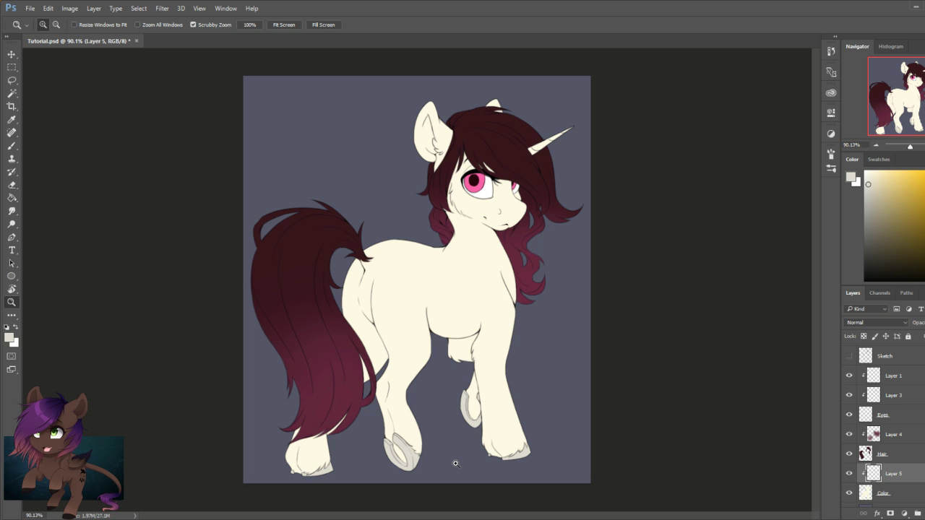
- Hide the BG layer and draw a dark purple smiley face above the tail on Layer 6 with a 15 px hard round brush
scroll(882, 434, down, 2)
click(849, 478)
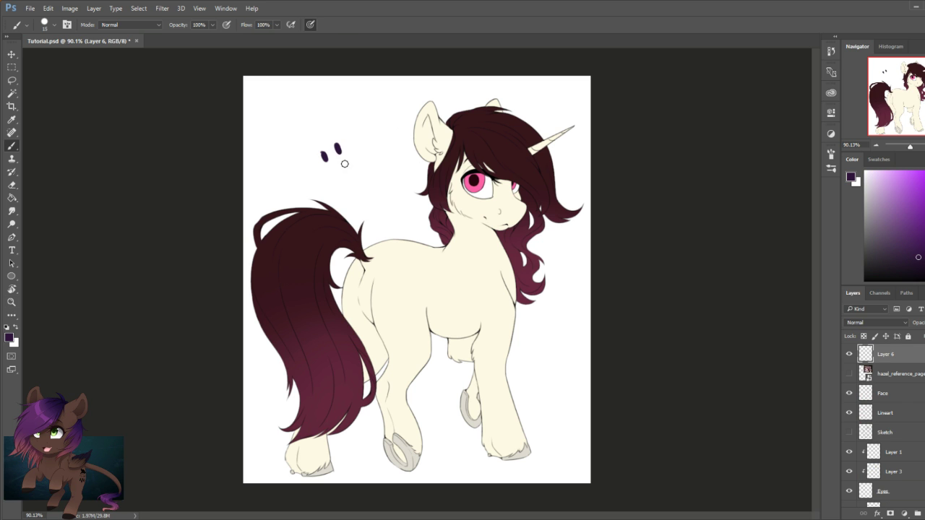
drag(315, 171, 351, 163)
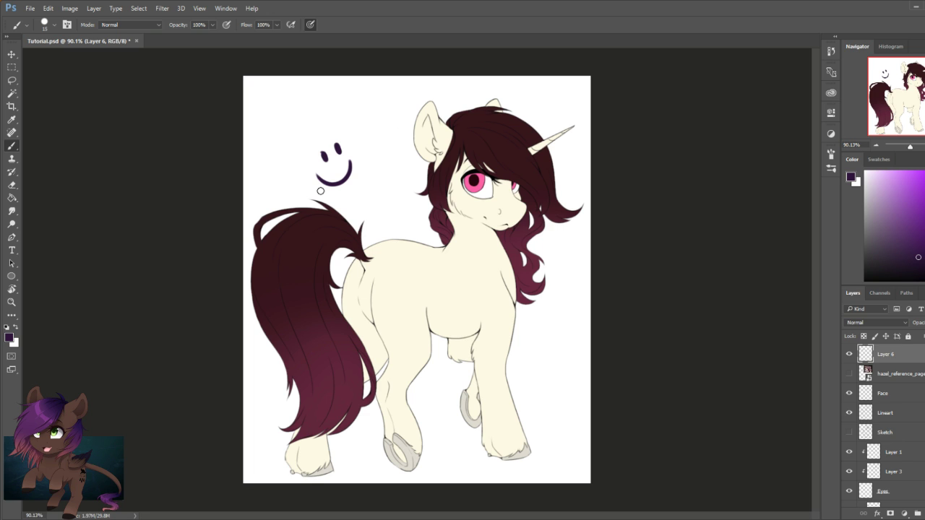